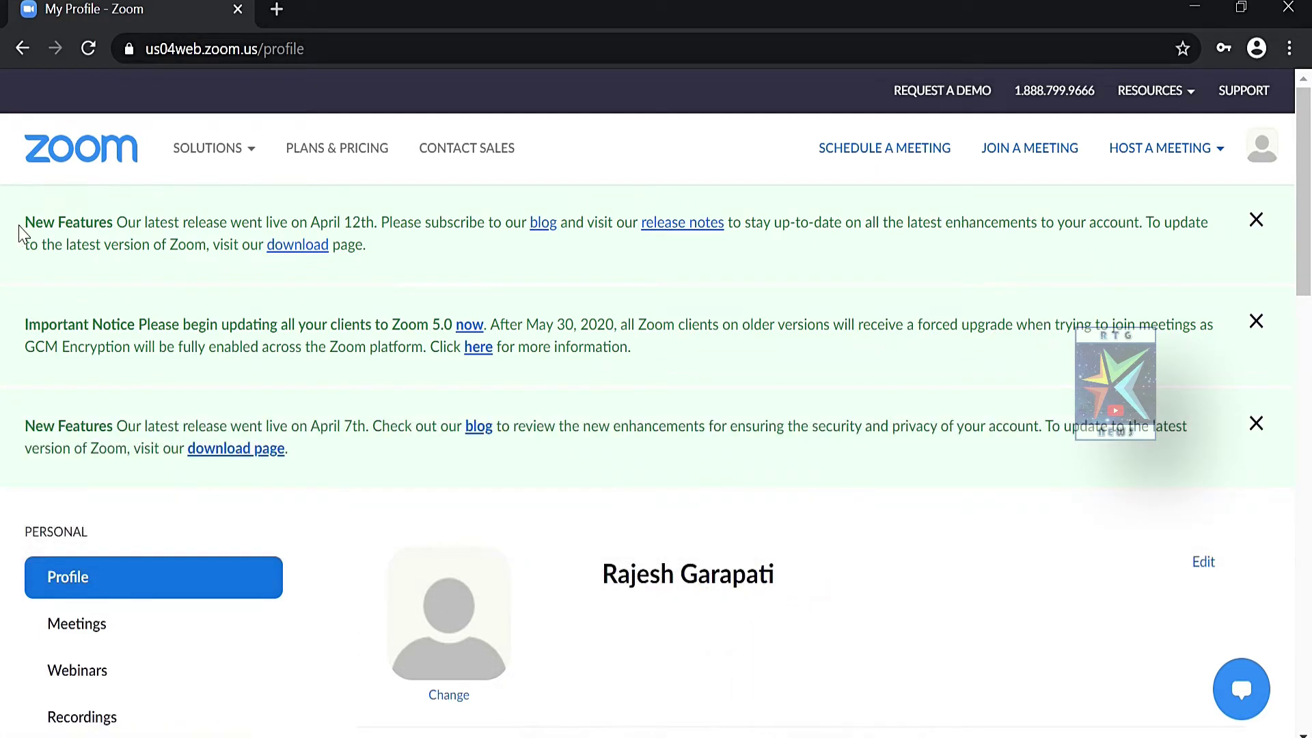
Highlight the new-features announcement and the update notice, then go to the My Meetings page
drag(26, 222, 391, 250)
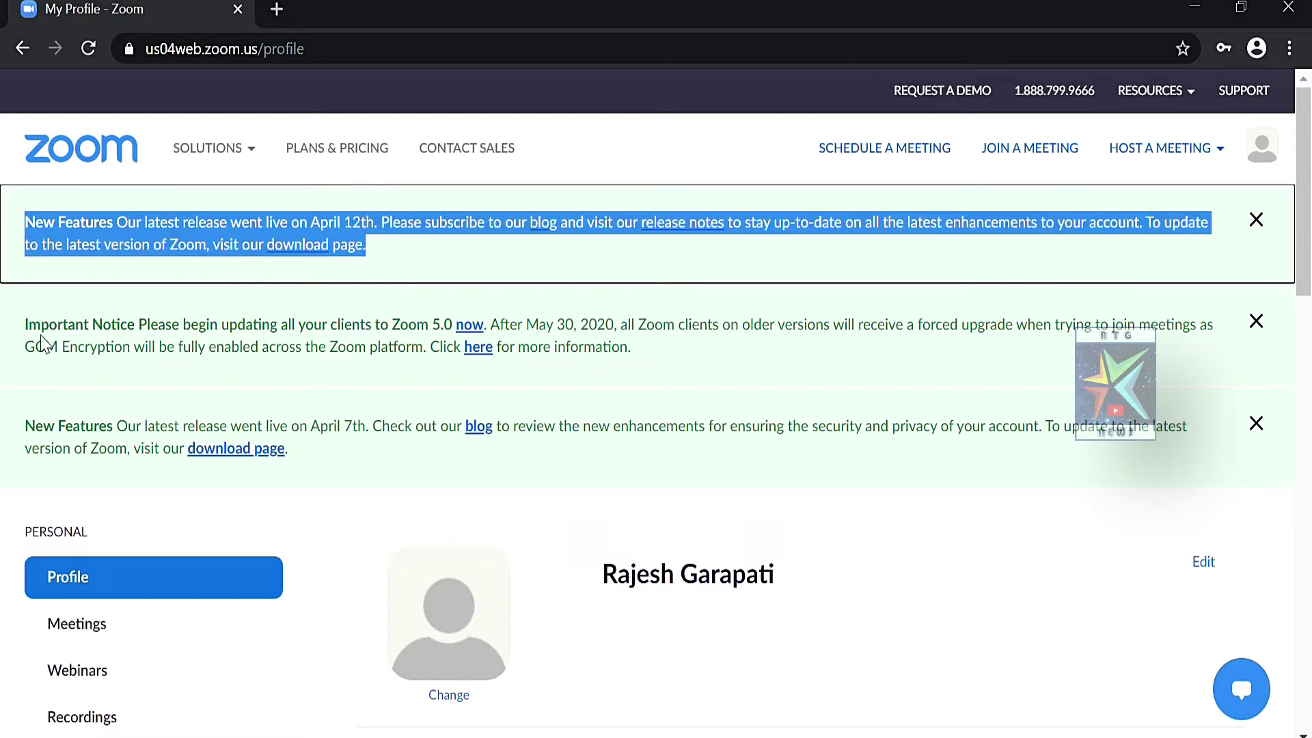
drag(20, 335, 670, 357)
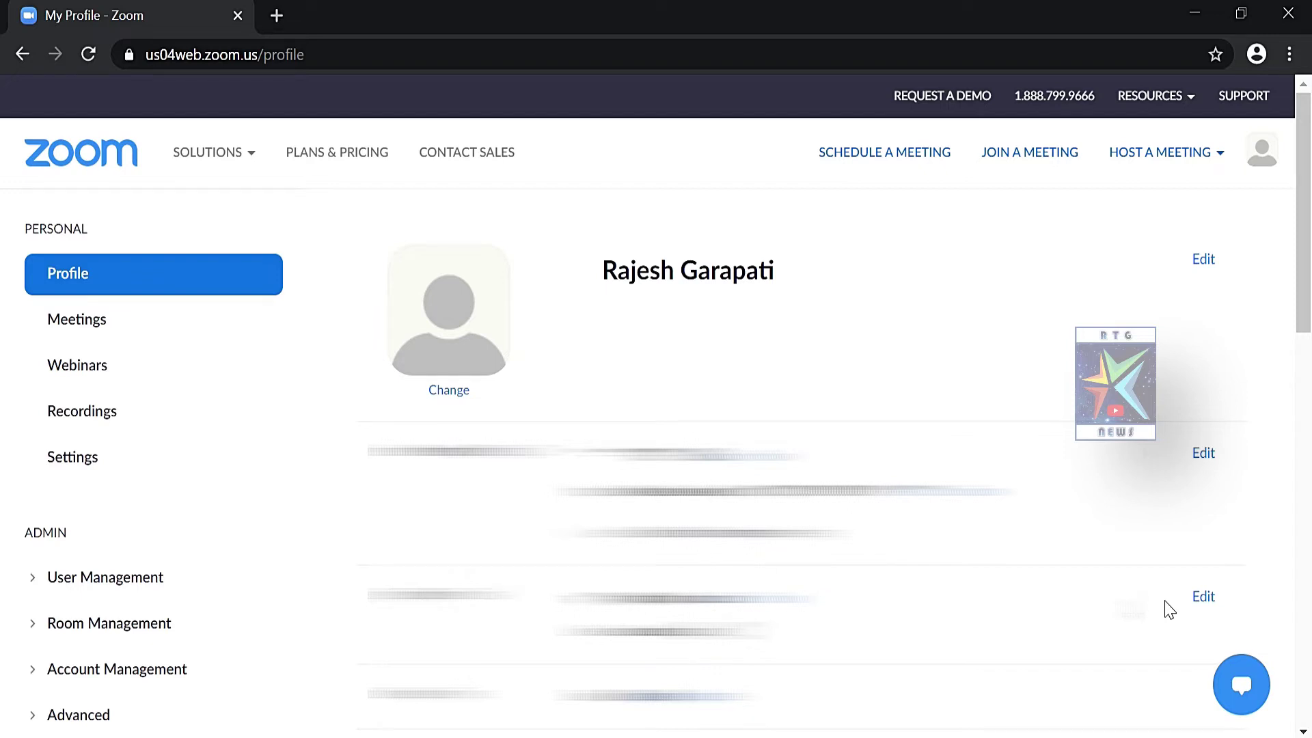
click(94, 327)
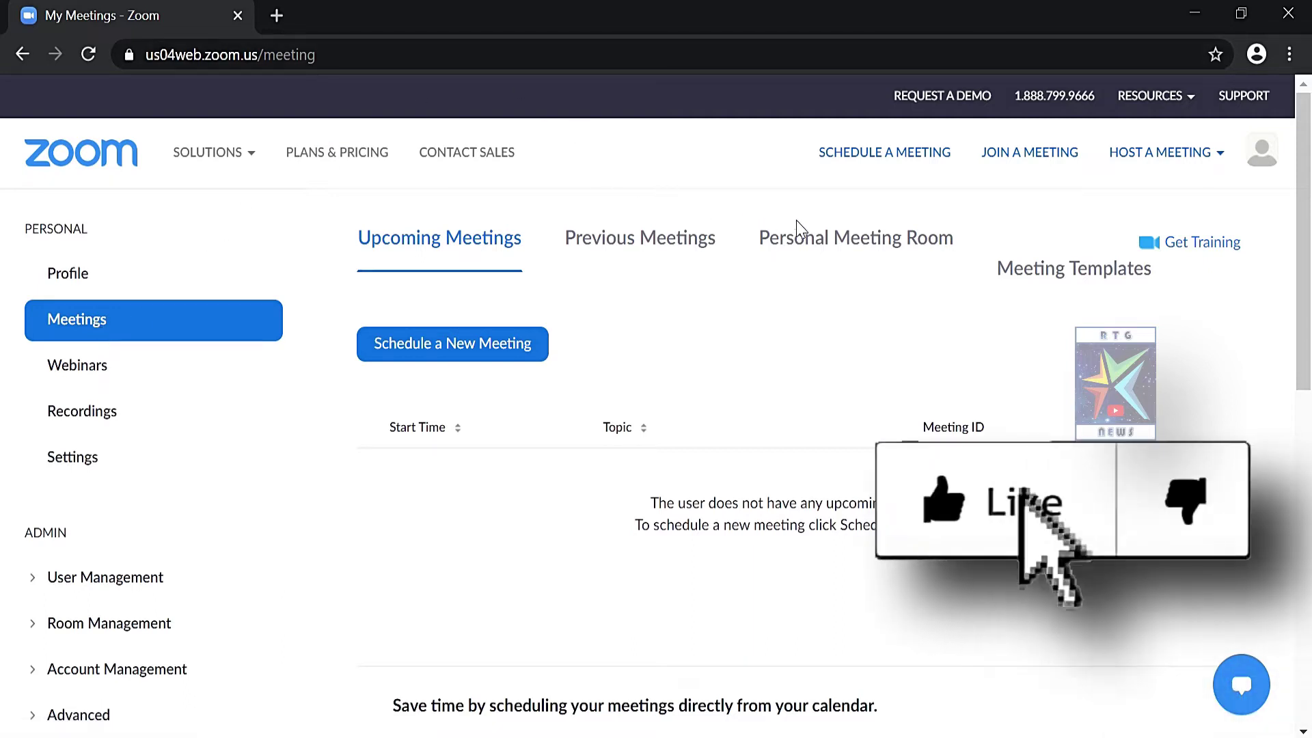
Point out the Personal Meeting Room and Previous Meetings sections, then view previous meetings
drag(957, 239, 757, 238)
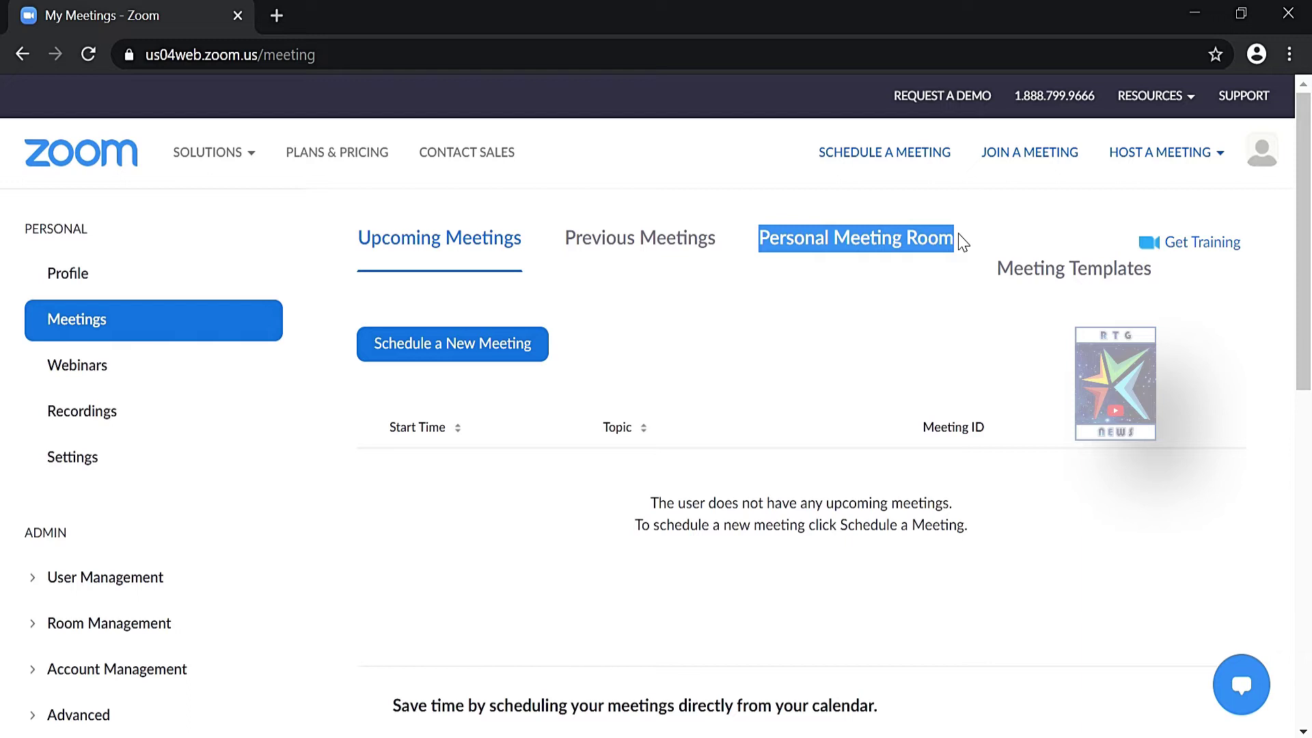
drag(726, 241, 565, 241)
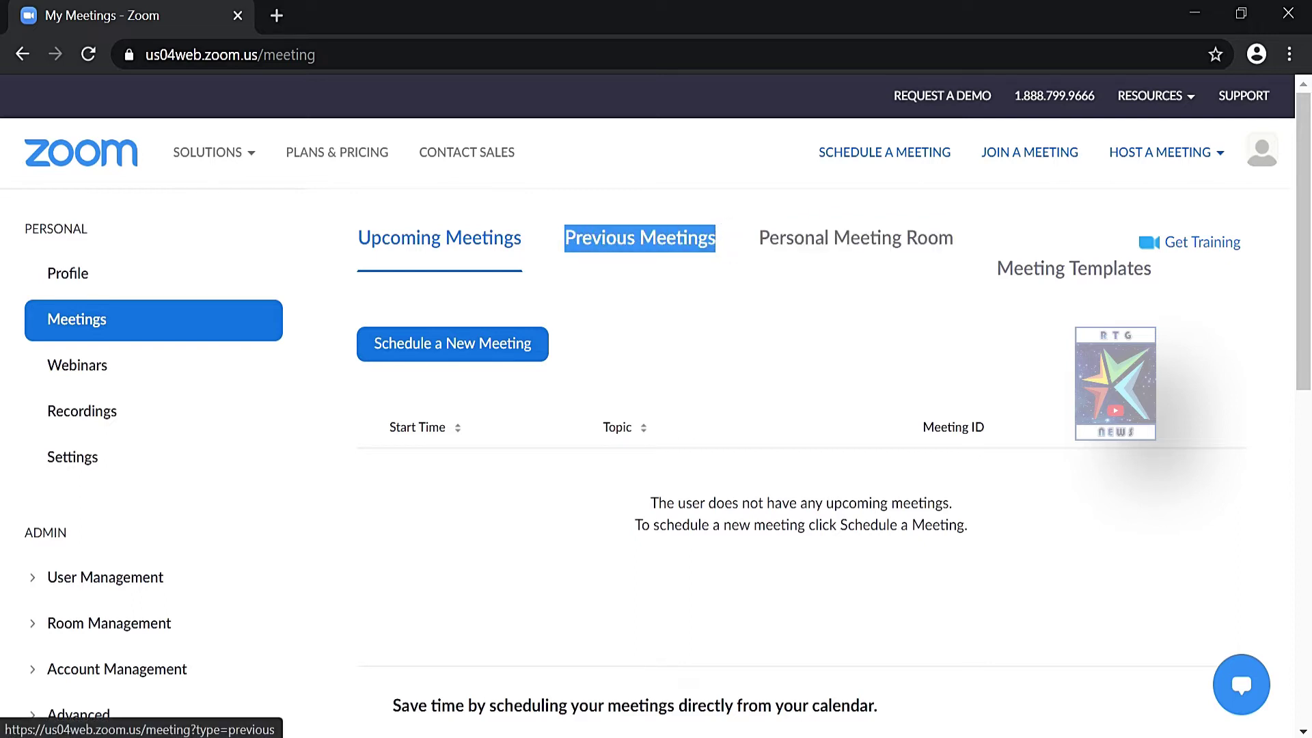
click(580, 246)
click(580, 246)
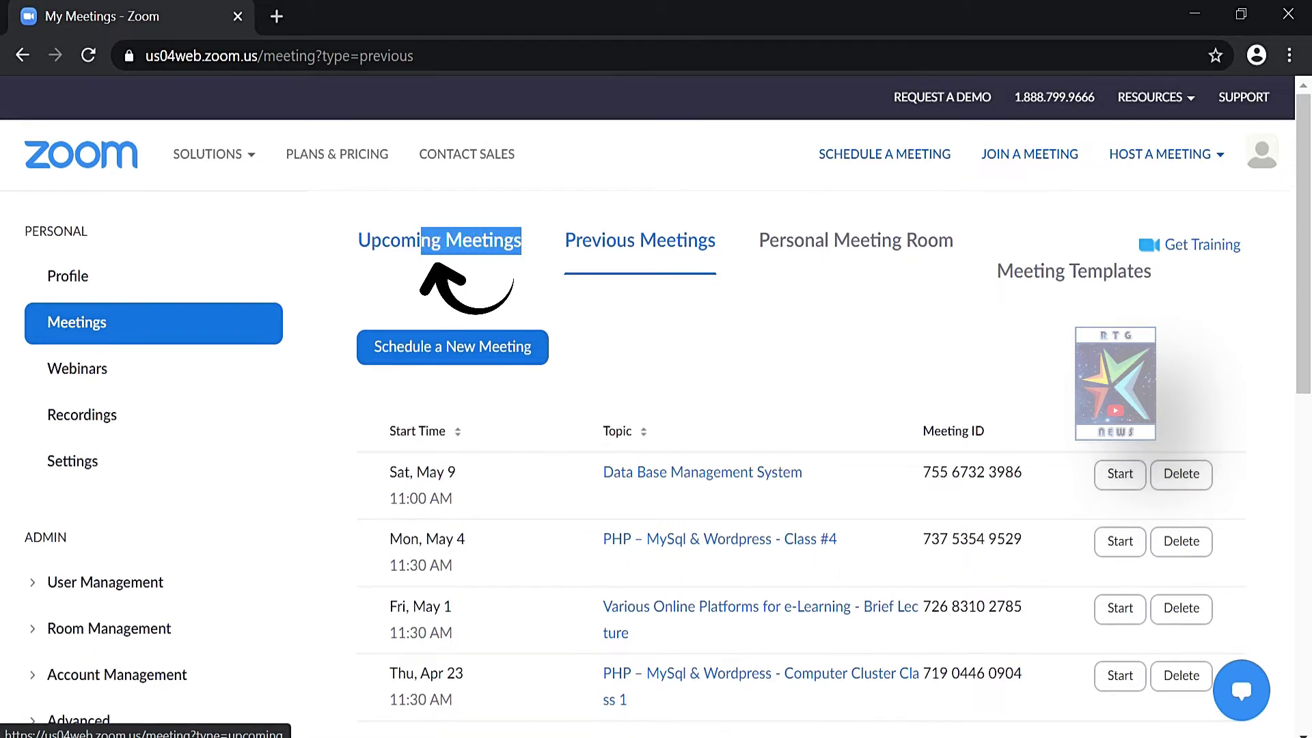
click(388, 254)
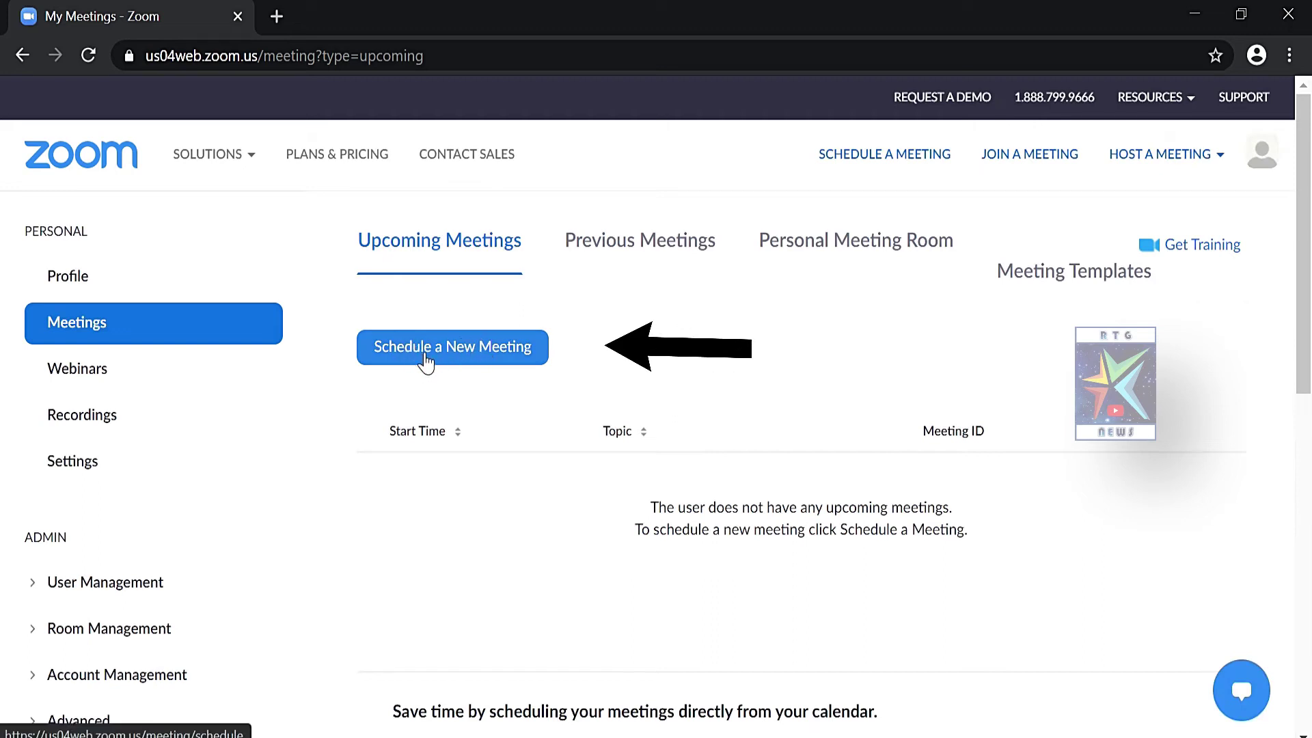
click(465, 359)
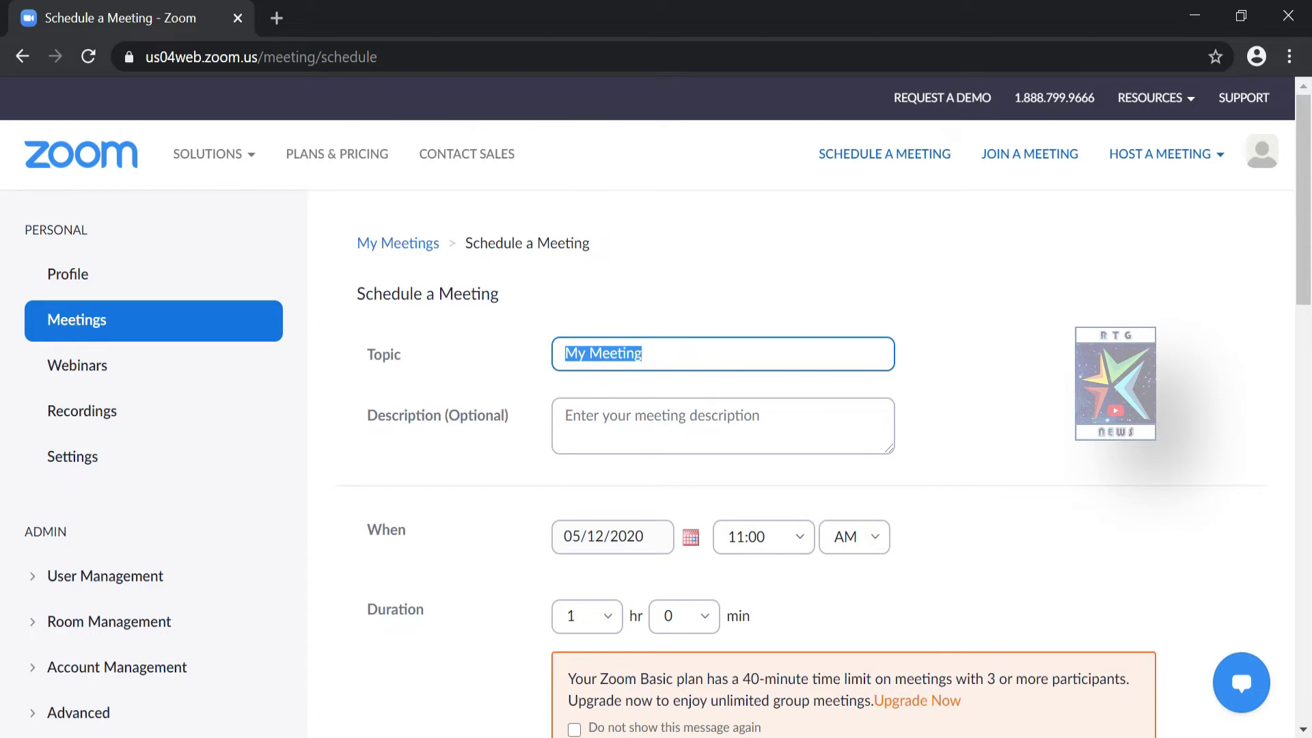
Replace the default meeting topic 'My Meeting' with 'Demo Meeting'
drag(357, 299, 505, 314)
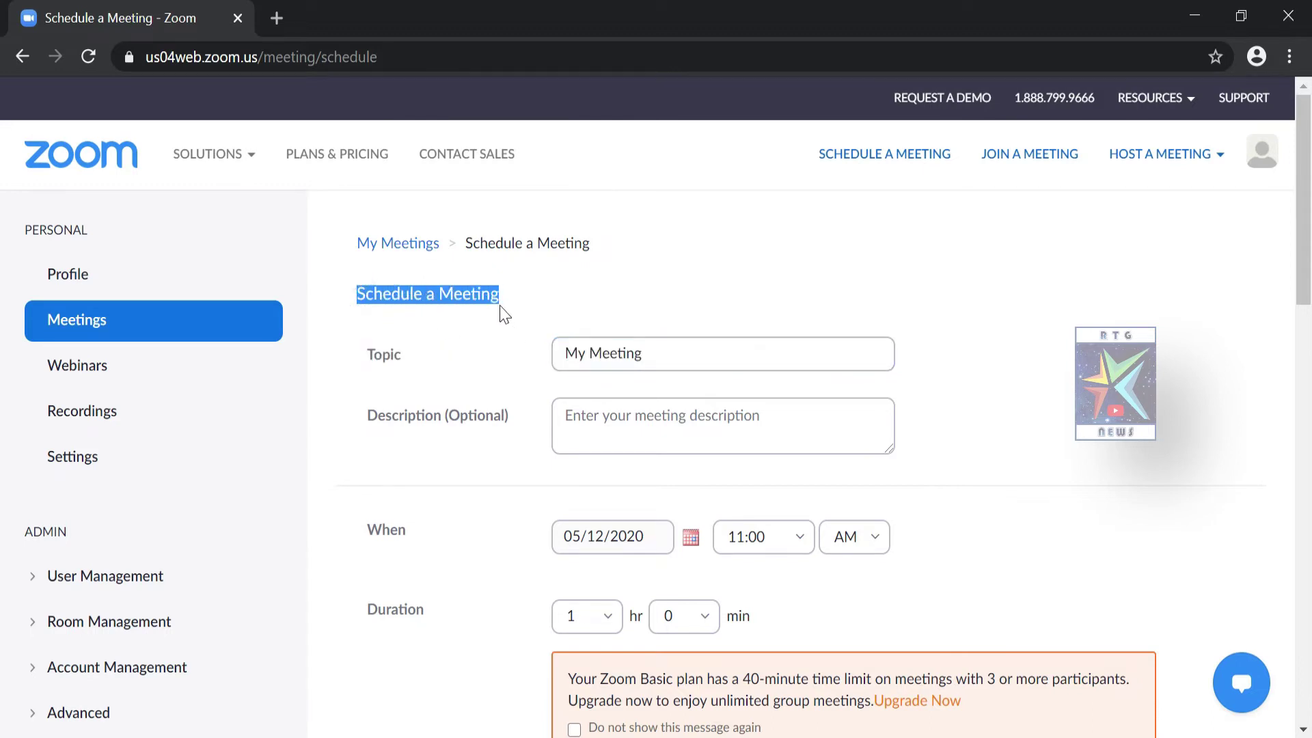
click(376, 347)
drag(376, 347, 404, 369)
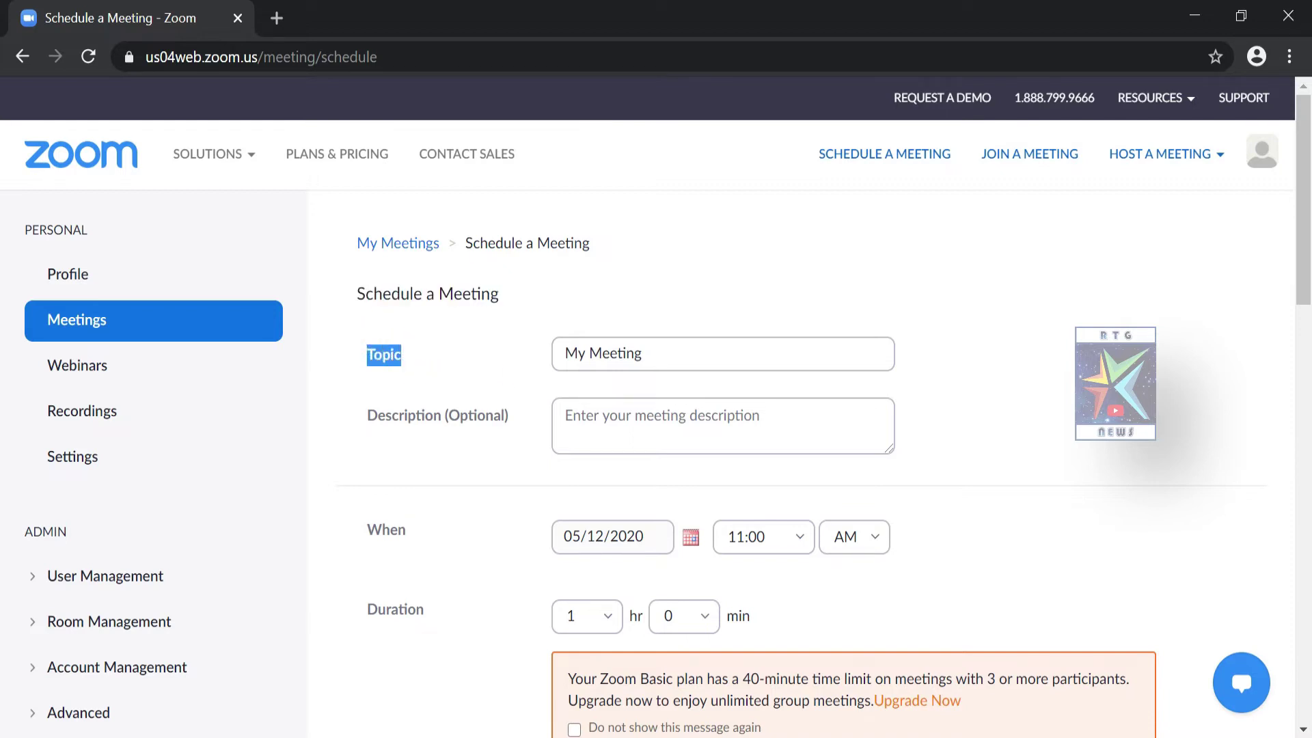
click(659, 354)
drag(643, 353, 565, 354)
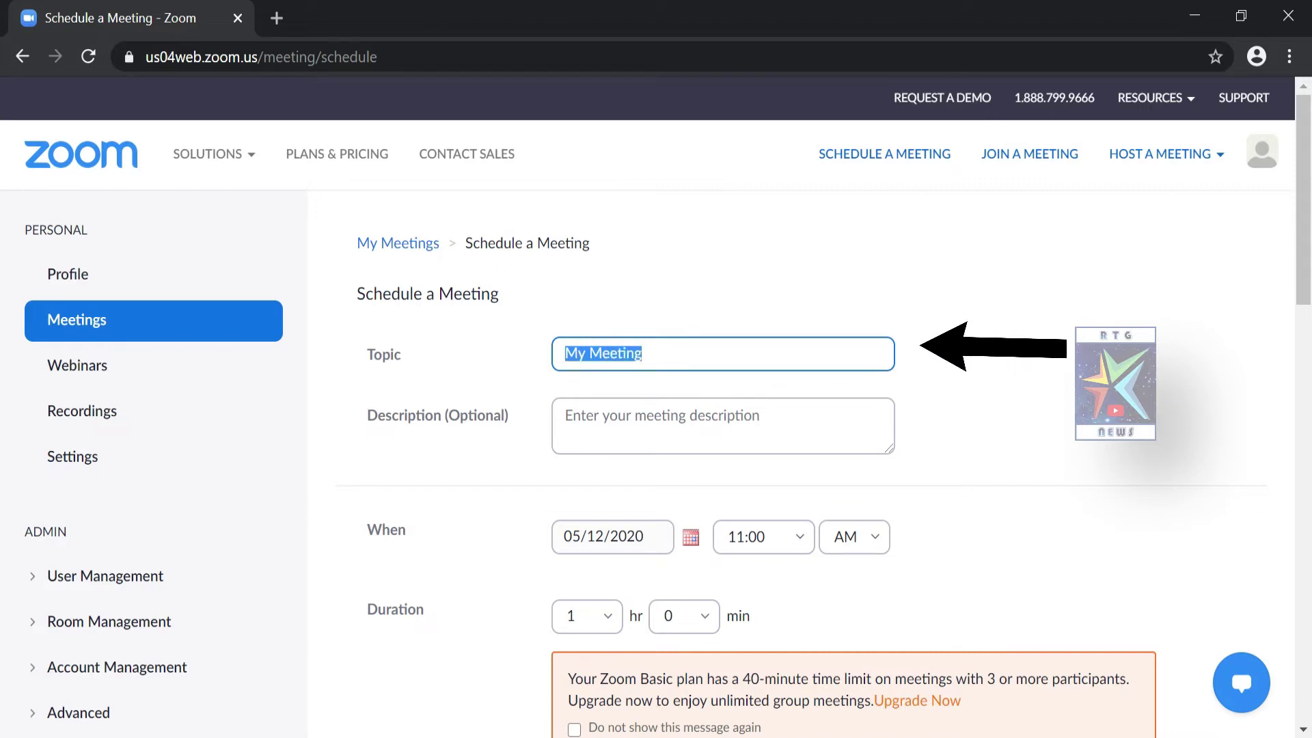
text(Dem)
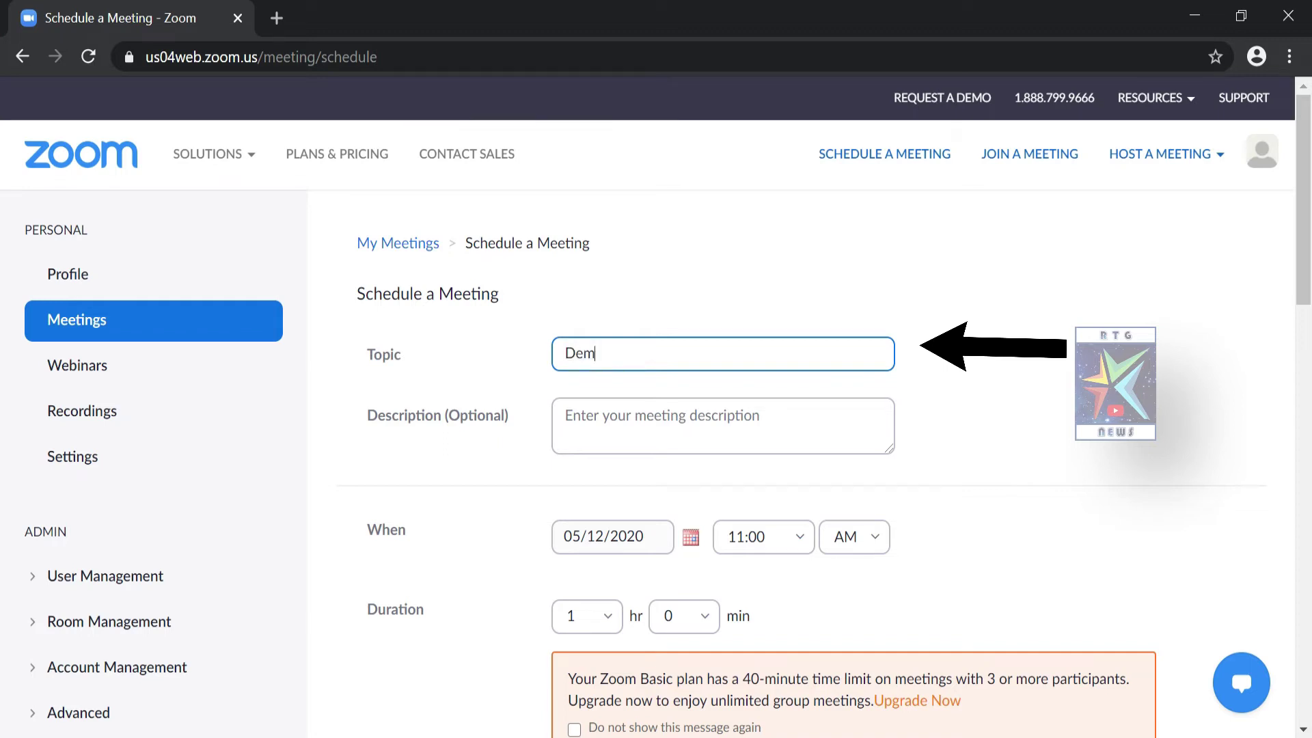
text(o Meeti)
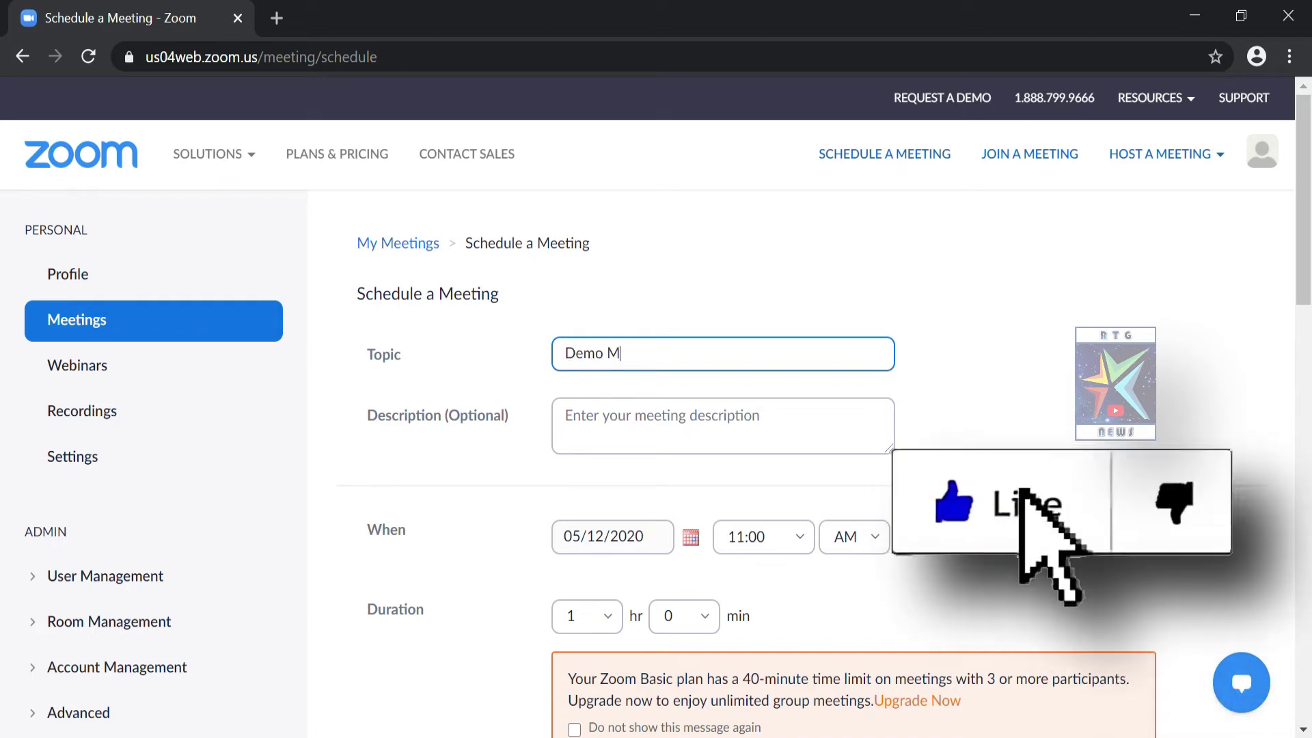
text(g)
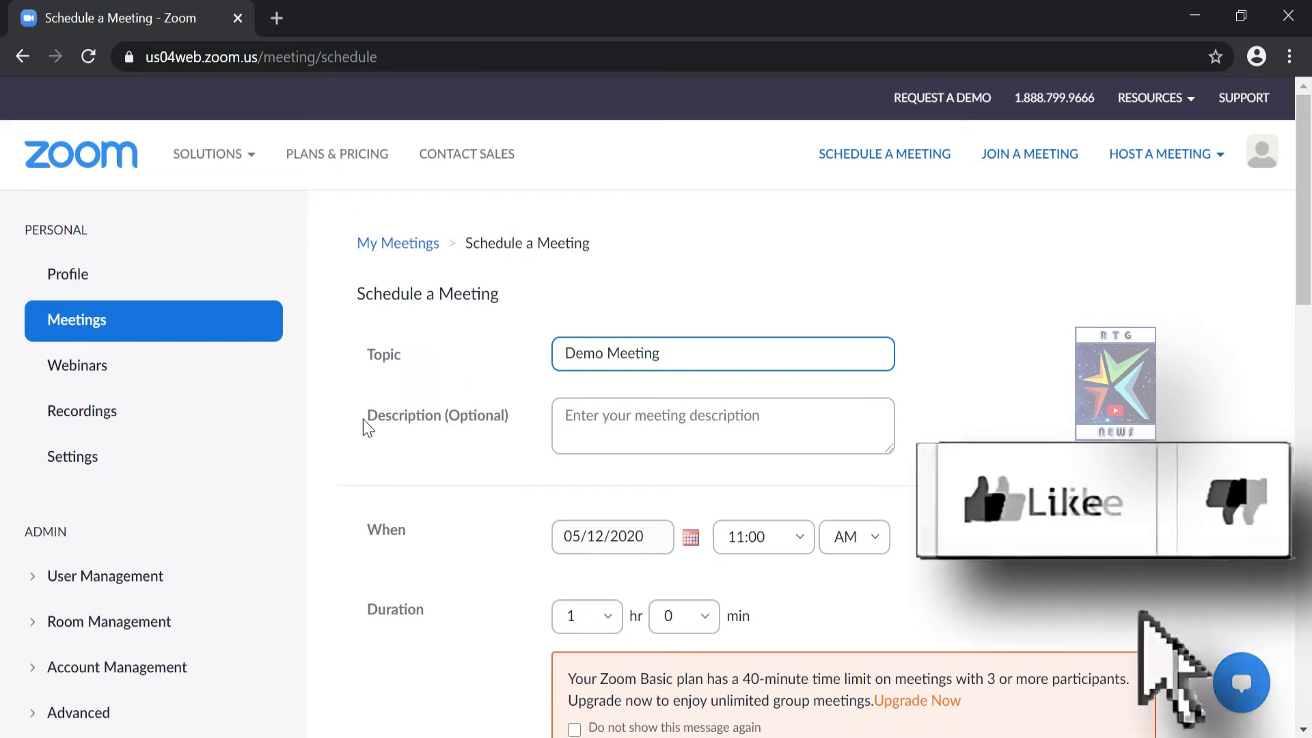
Enter 'Demo Meeting' as the meeting description
drag(368, 419, 448, 440)
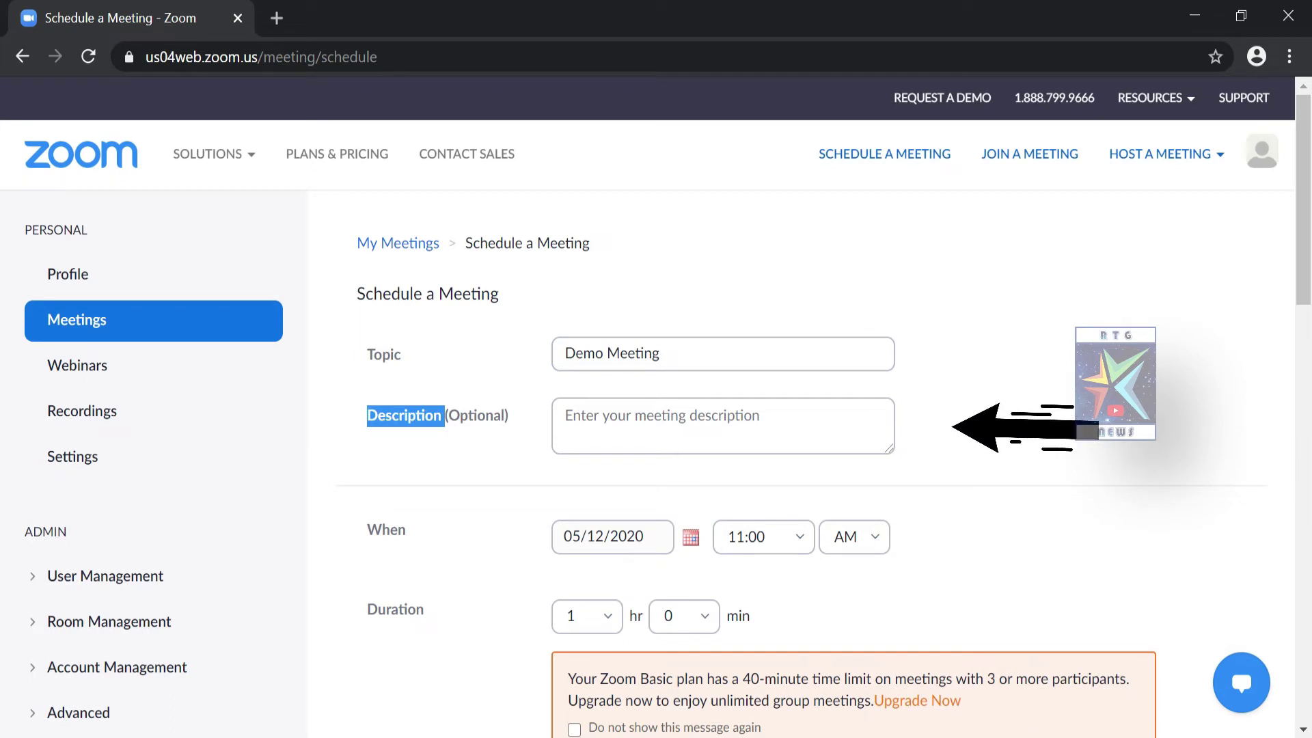
click(594, 427)
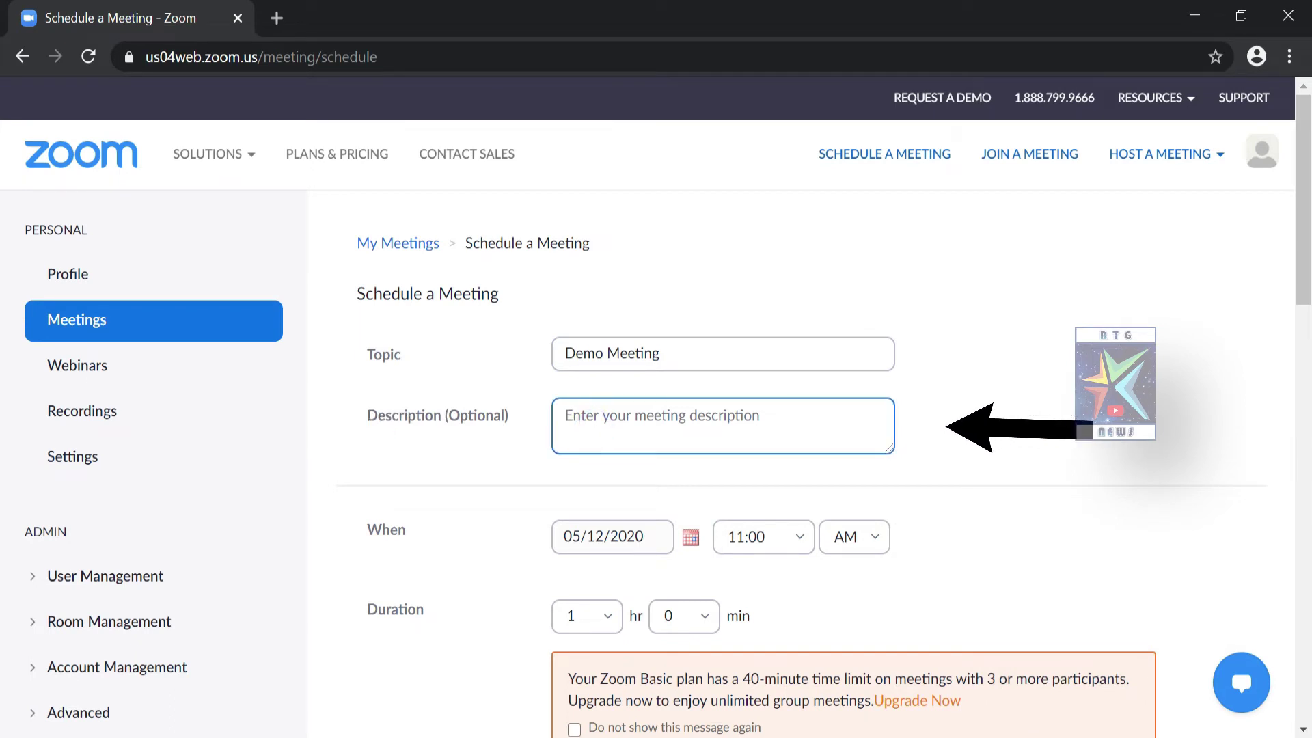
text(Demo)
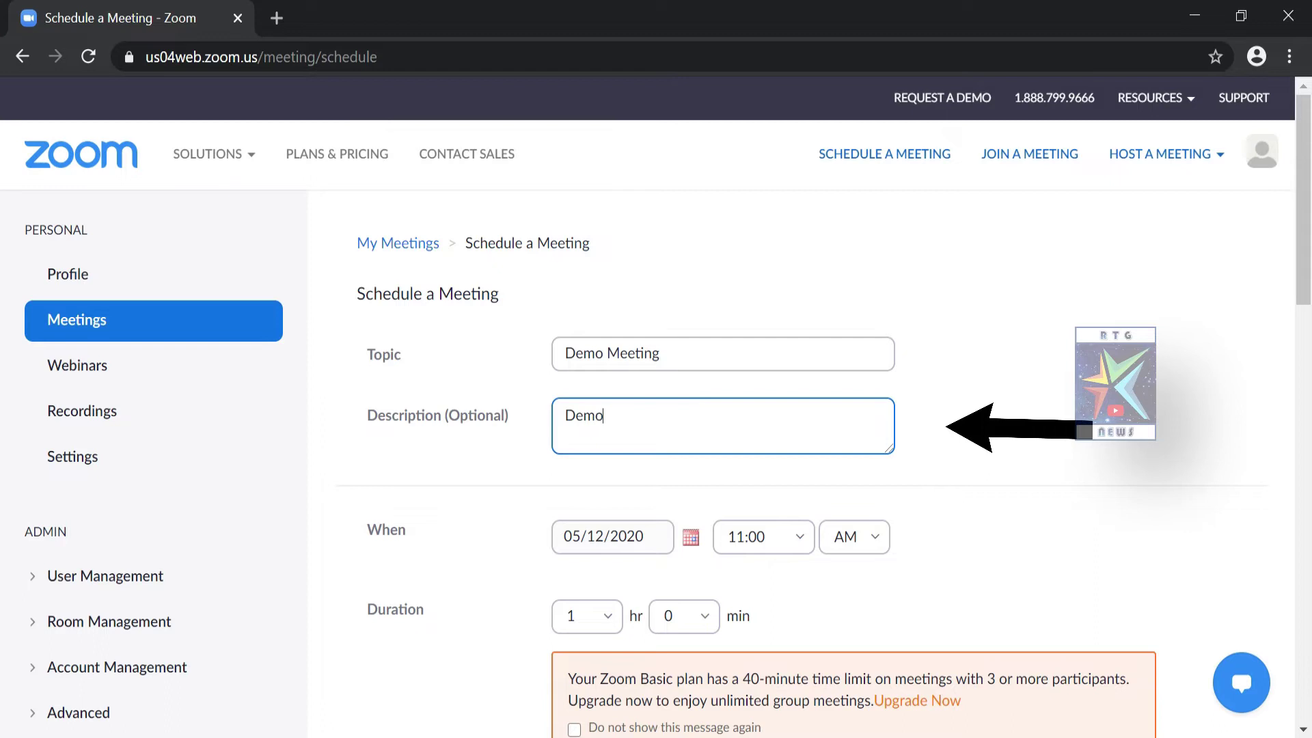
text( M)
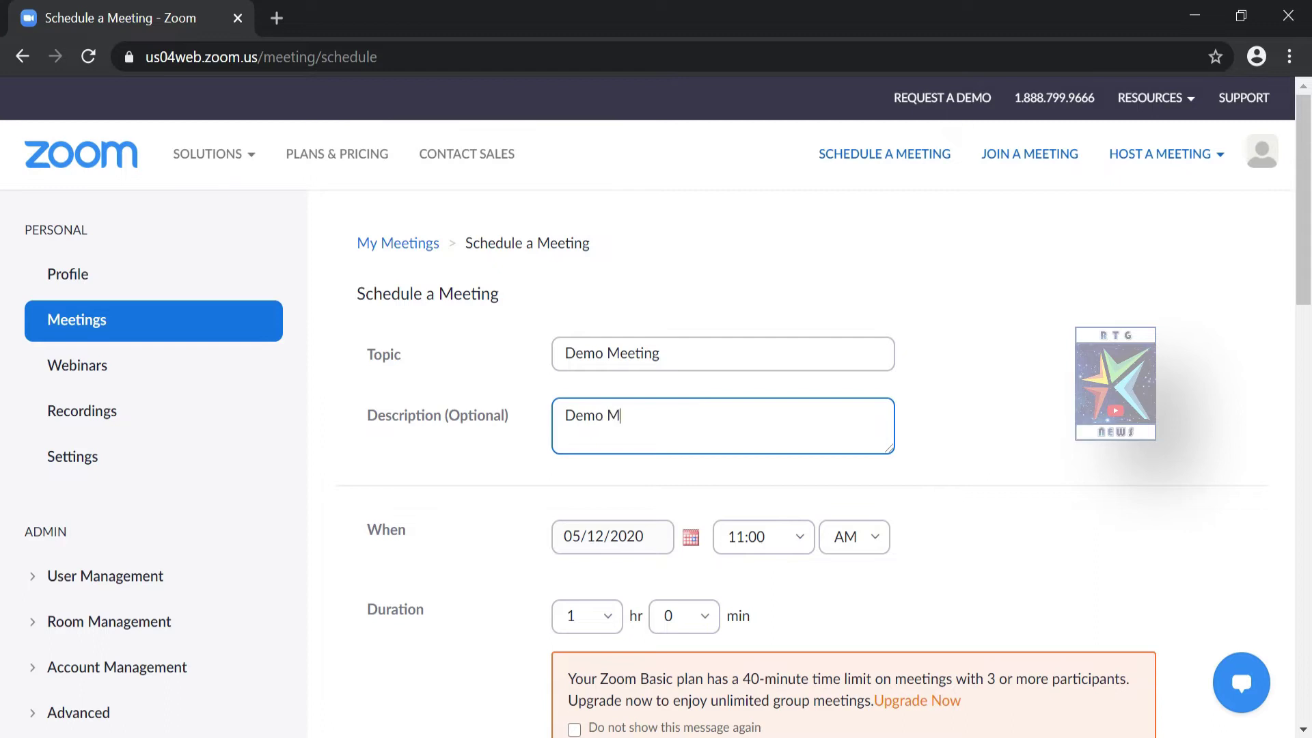
text(eeting)
Set the meeting date to May 18 (05/18/2020) with the date picker
scroll(360, 276, down, 2)
drag(367, 279, 519, 311)
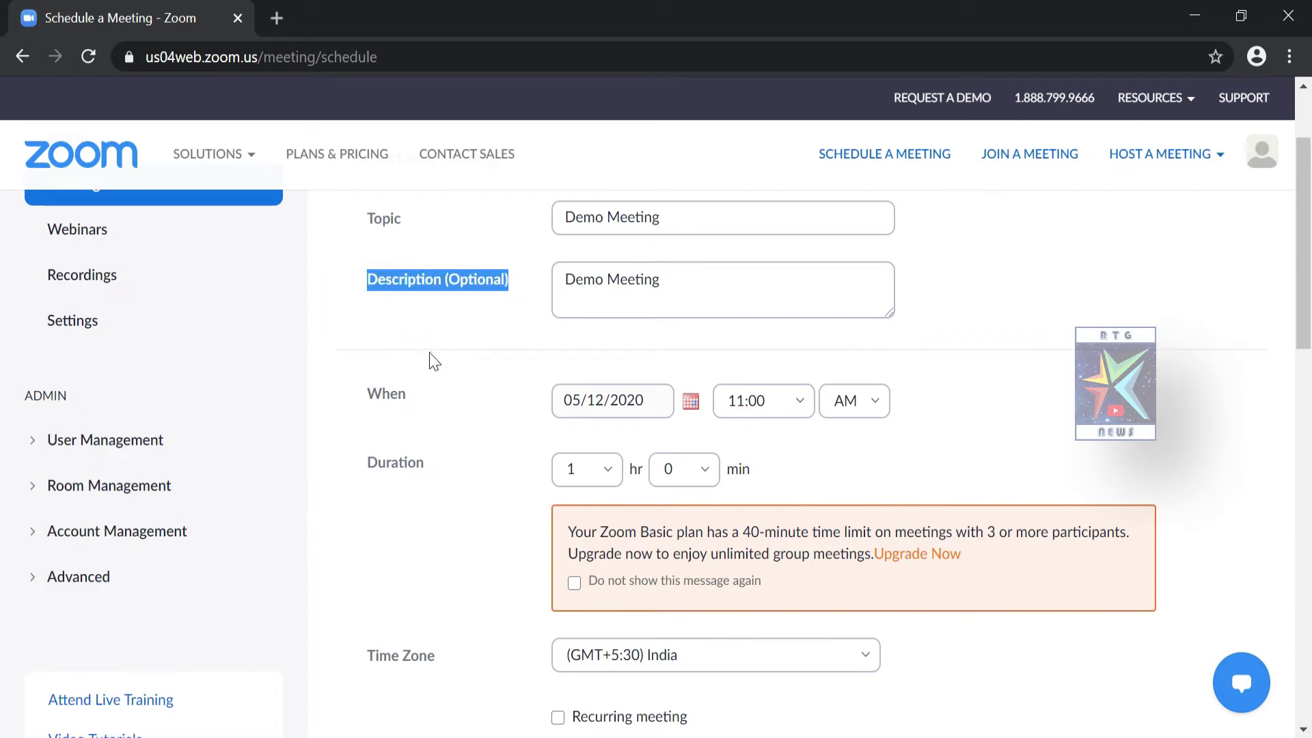
drag(364, 400, 416, 410)
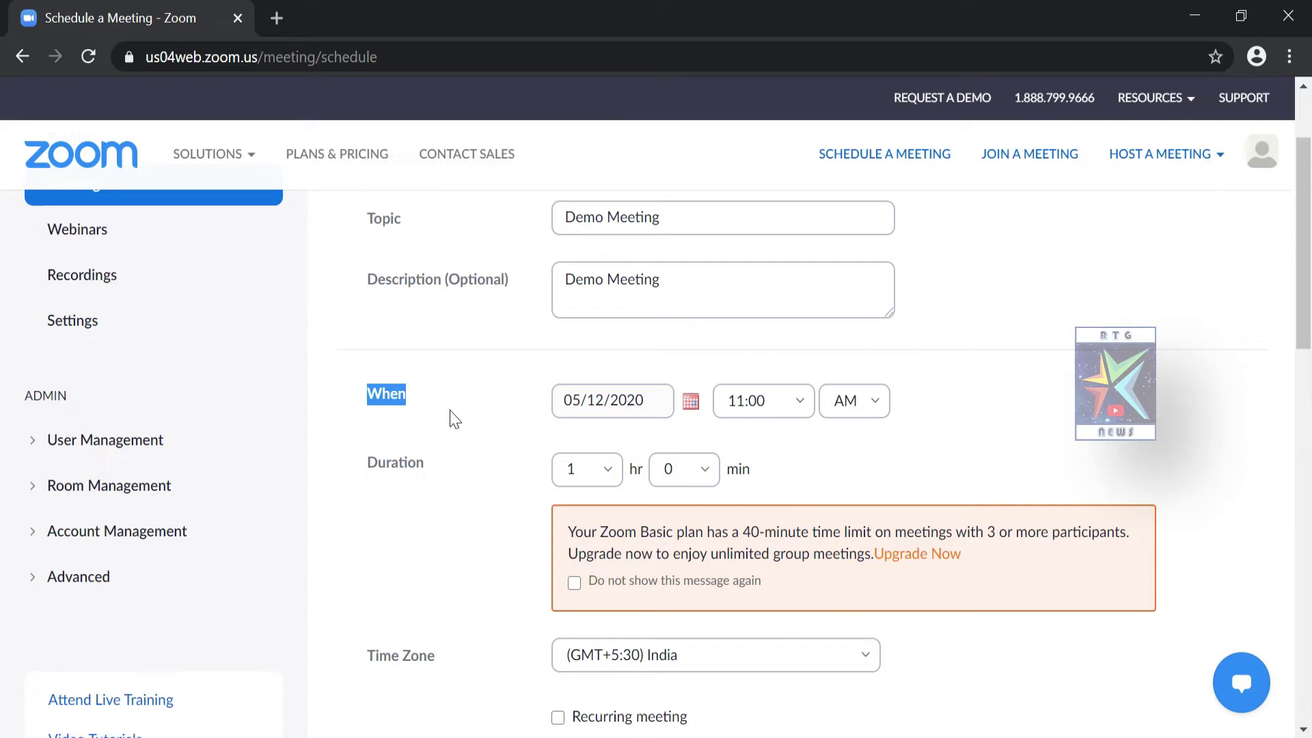
click(692, 409)
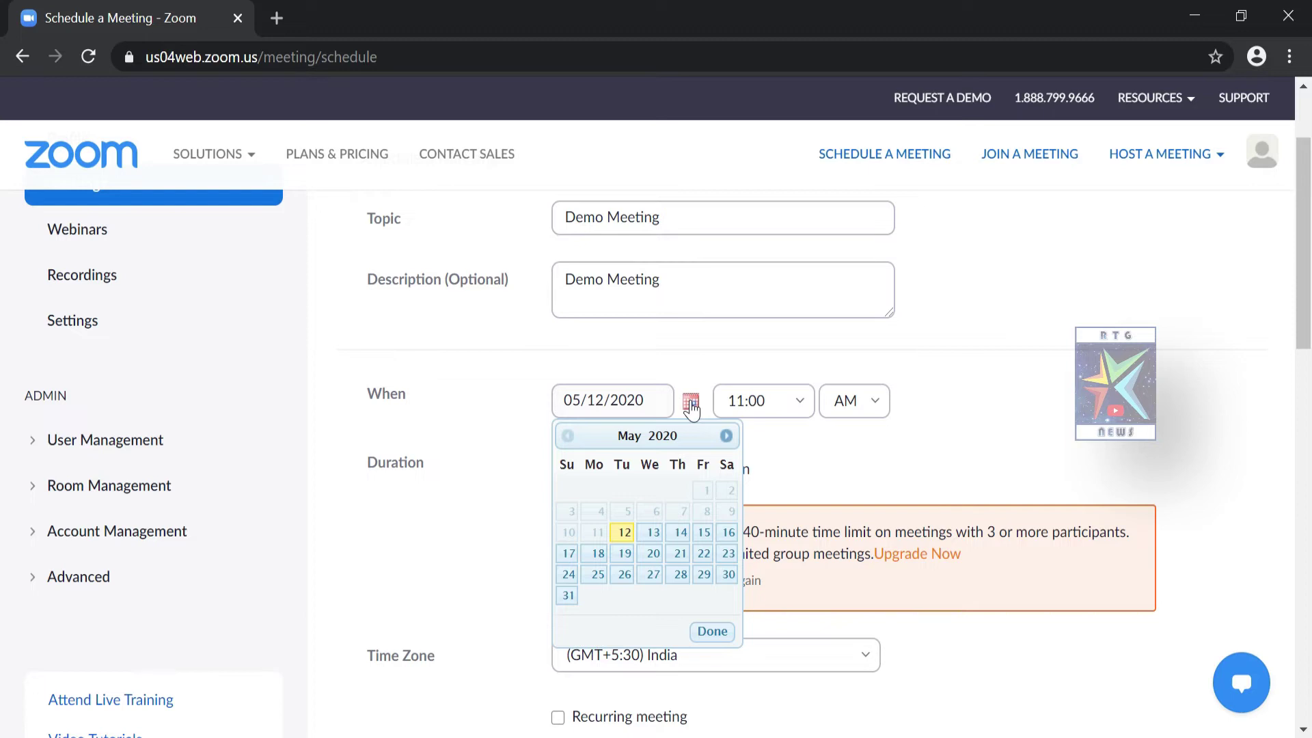
click(599, 555)
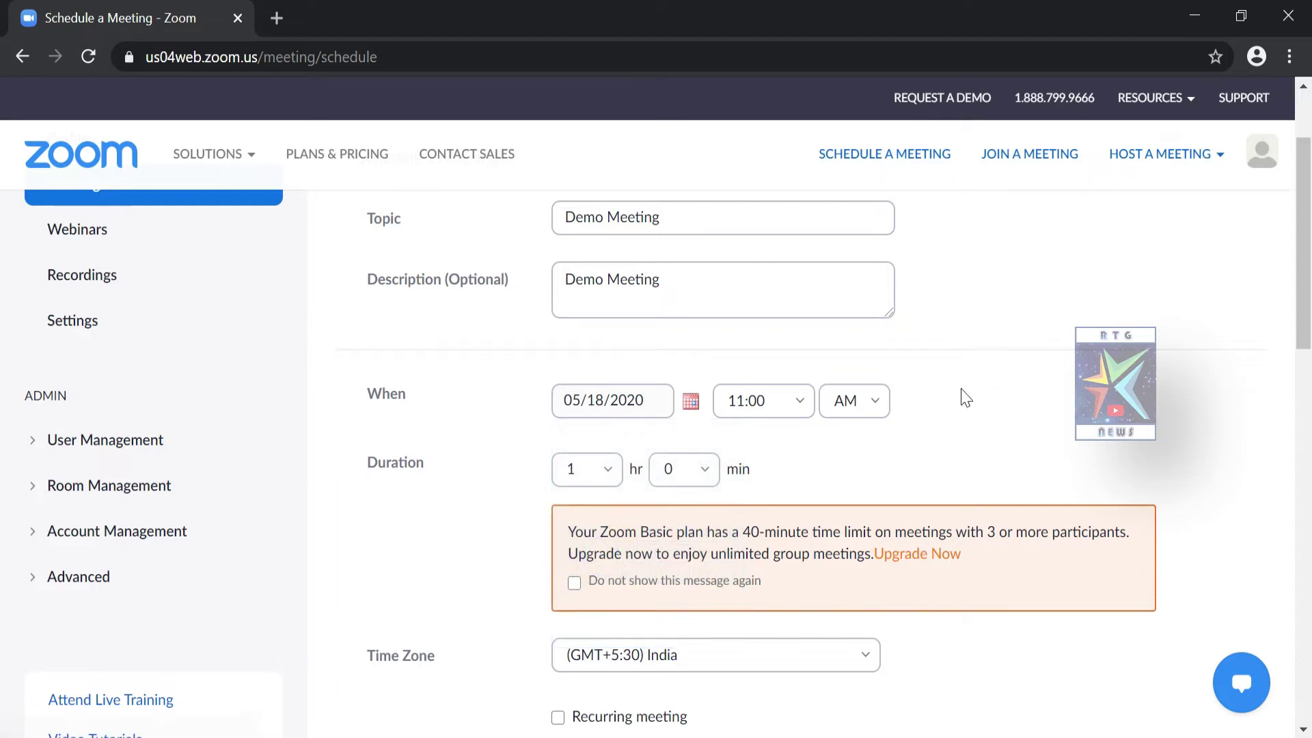
Keep the start time at 11:00 AM and the duration at 1 hr 0 min
click(799, 407)
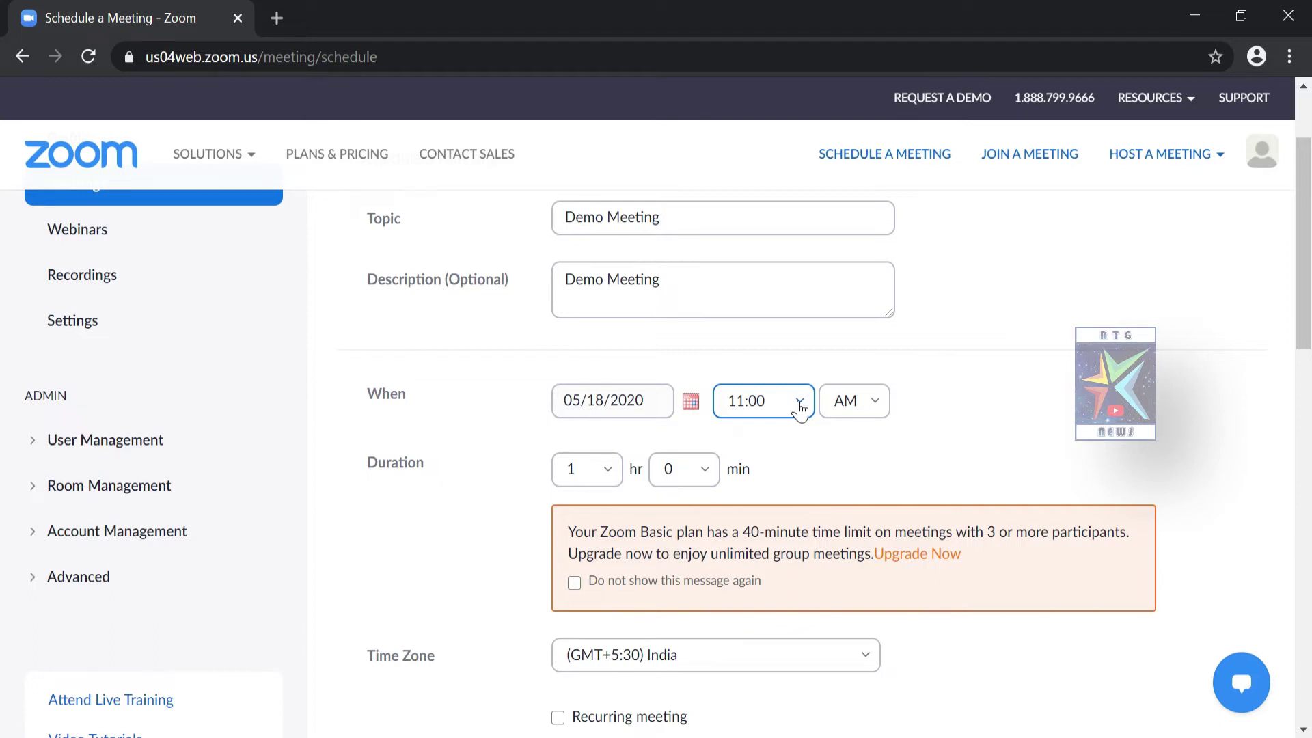
click(799, 408)
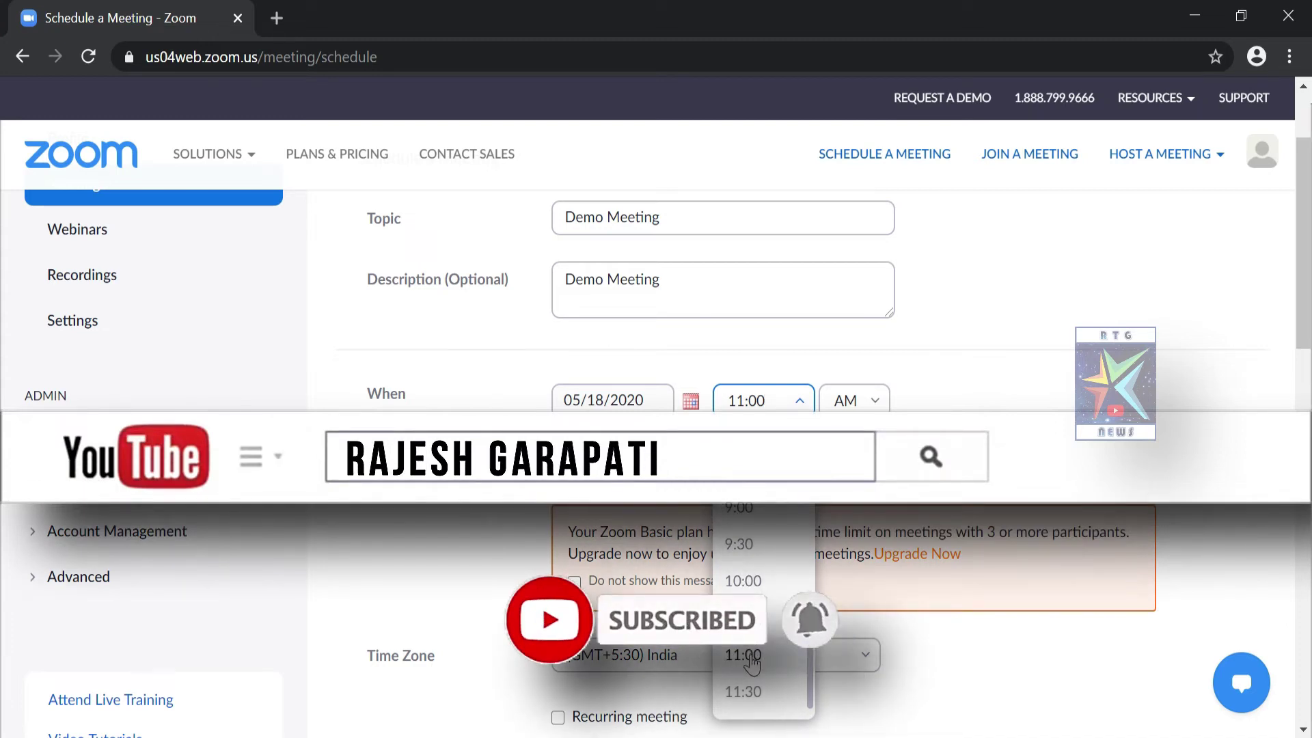
click(751, 658)
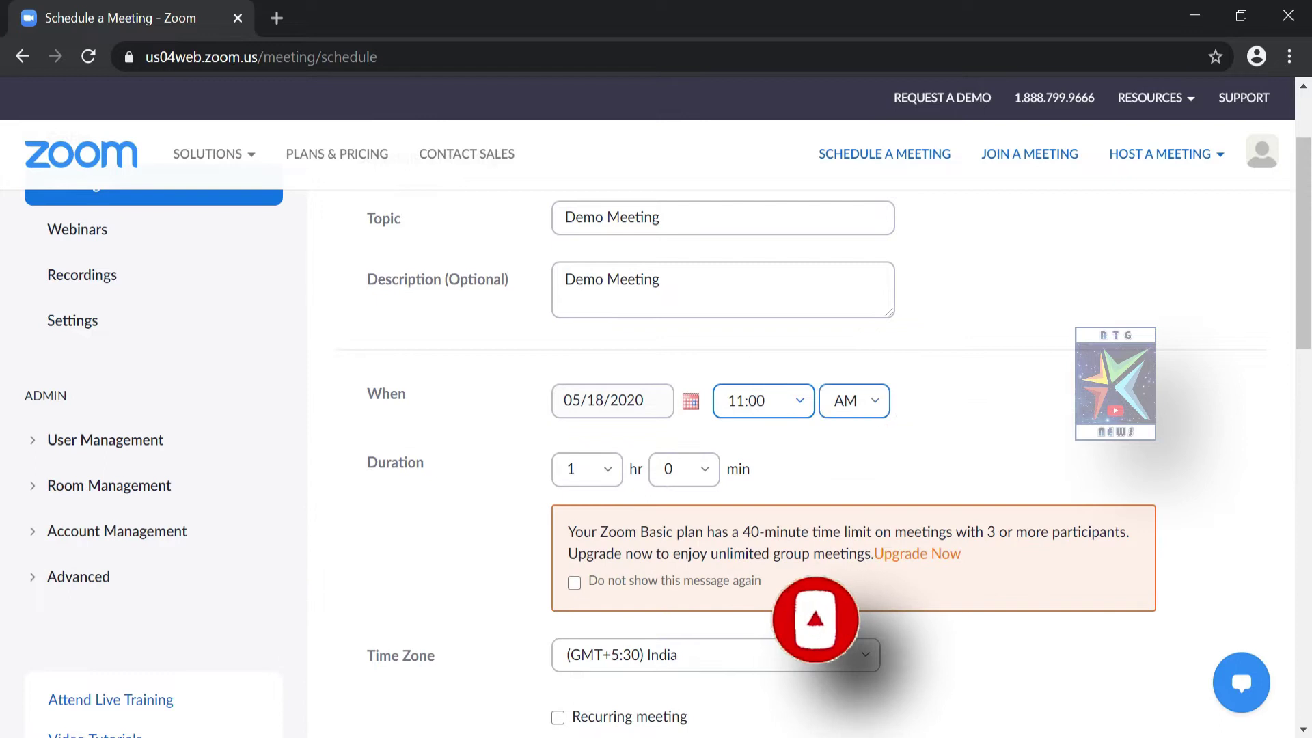
click(880, 415)
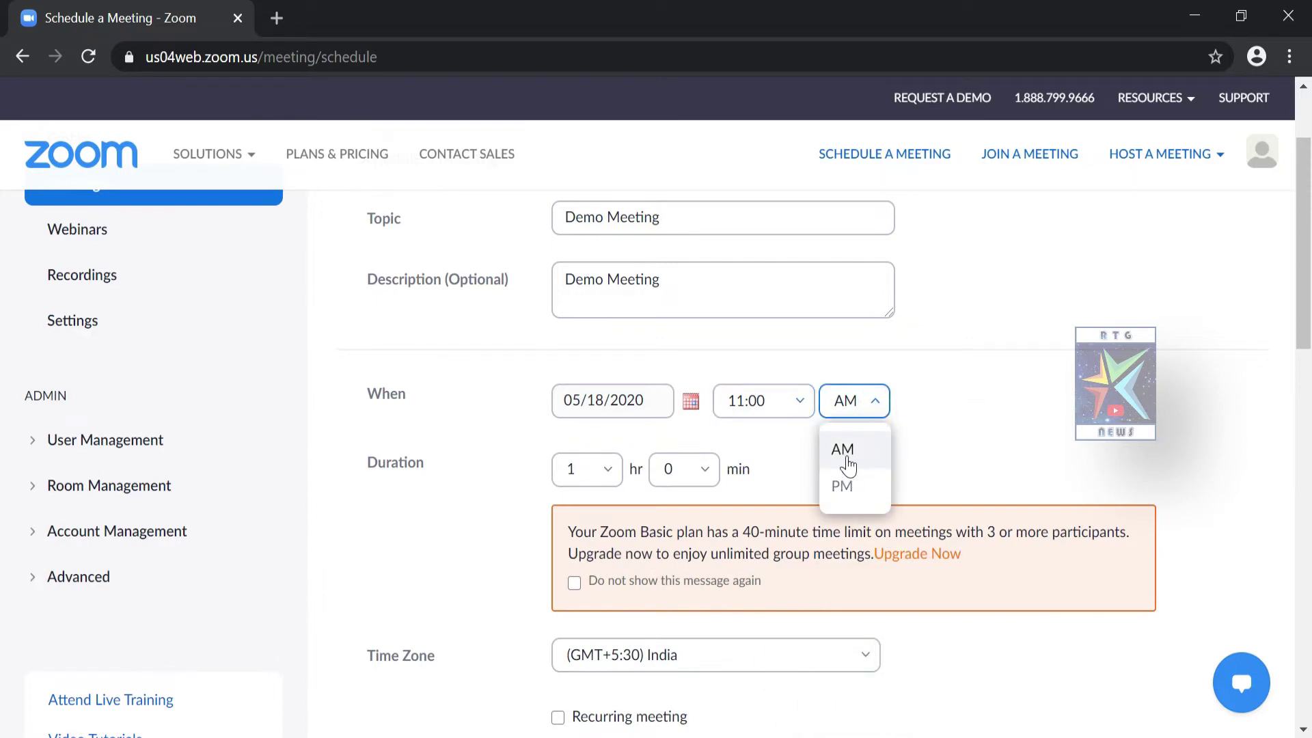
click(847, 462)
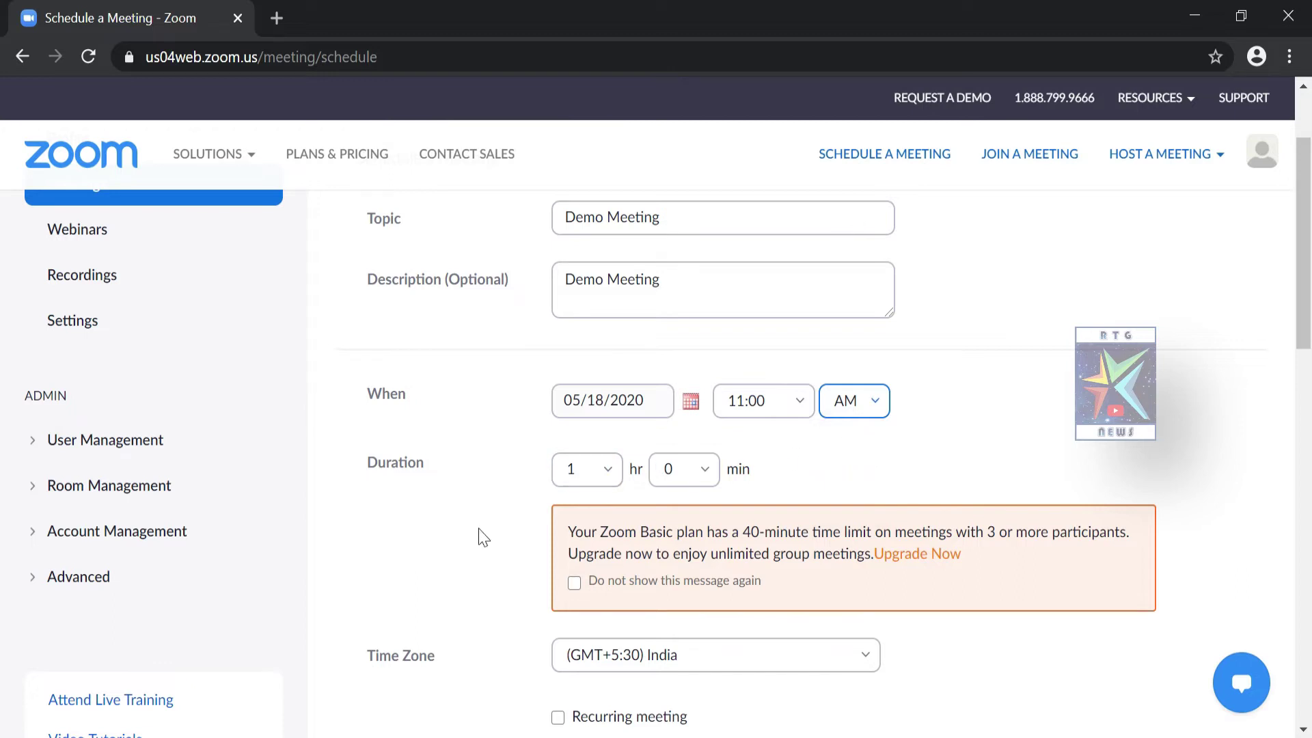
drag(367, 470, 431, 476)
key(Tab)
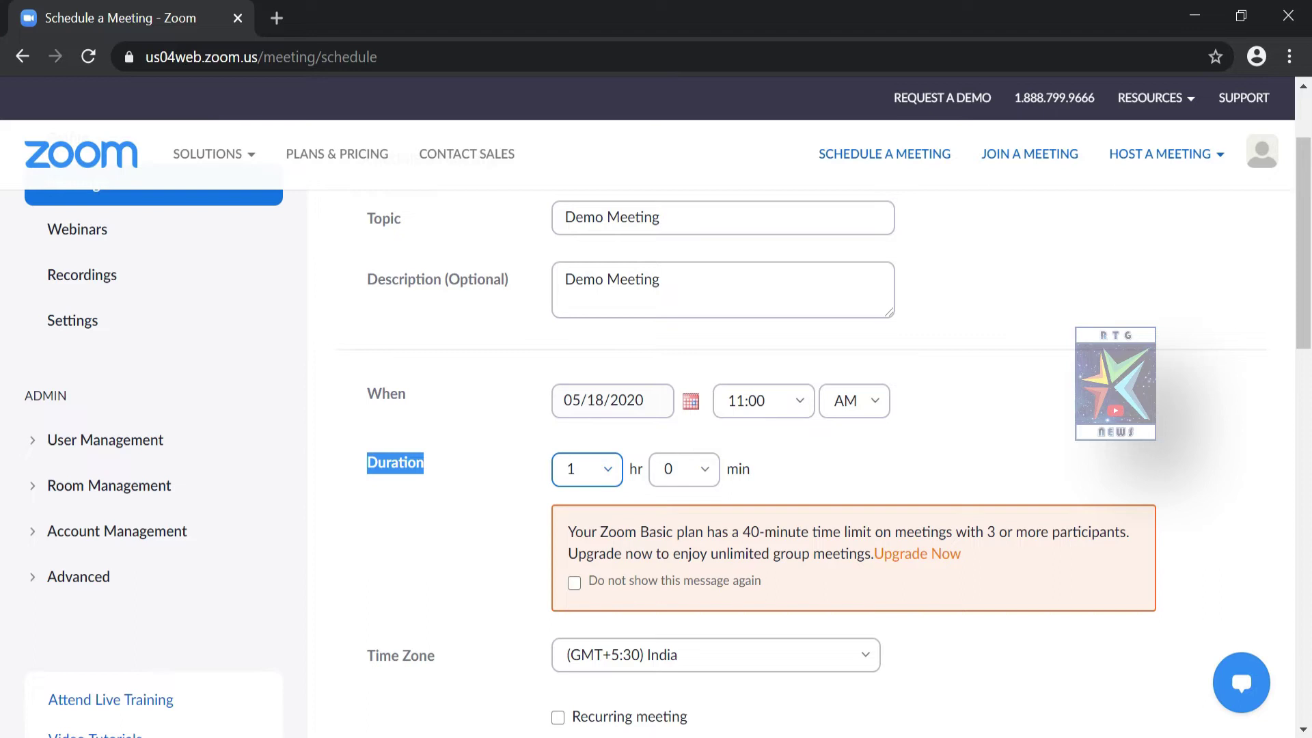
key(Tab)
scroll(667, 477, down, 3)
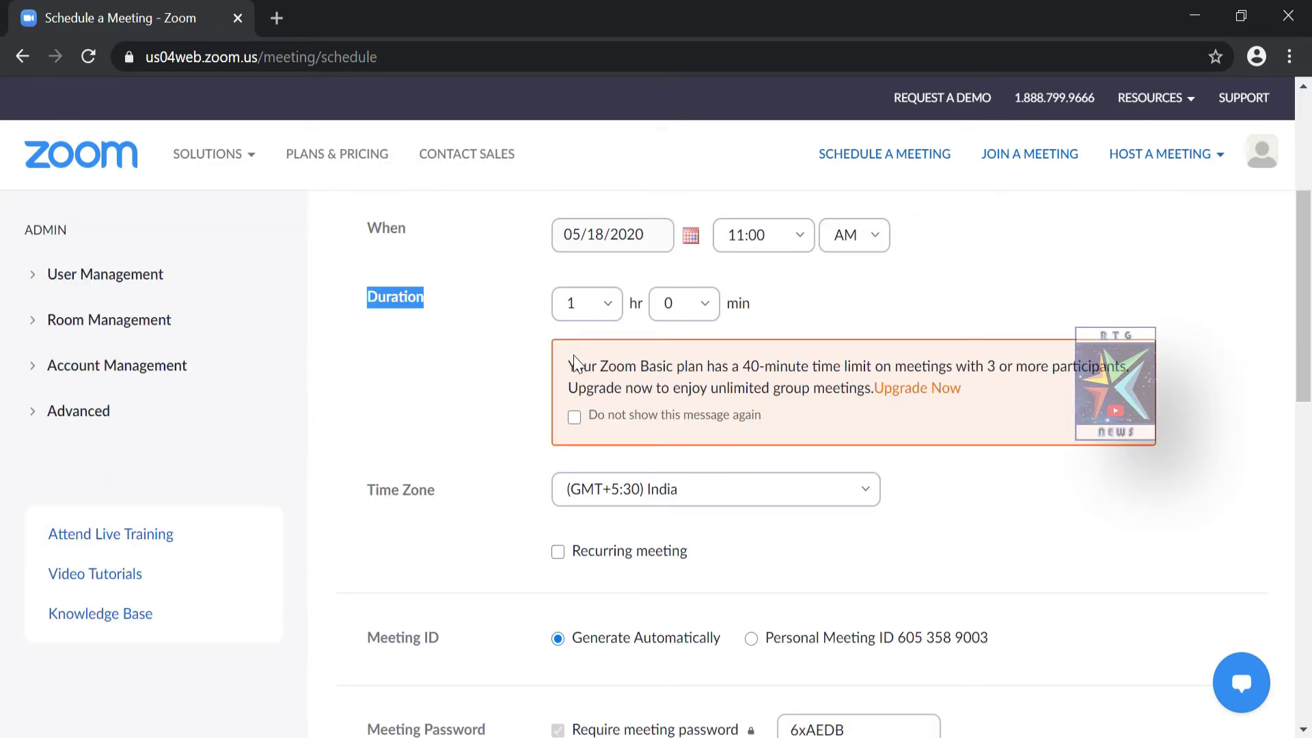
drag(567, 369, 707, 368)
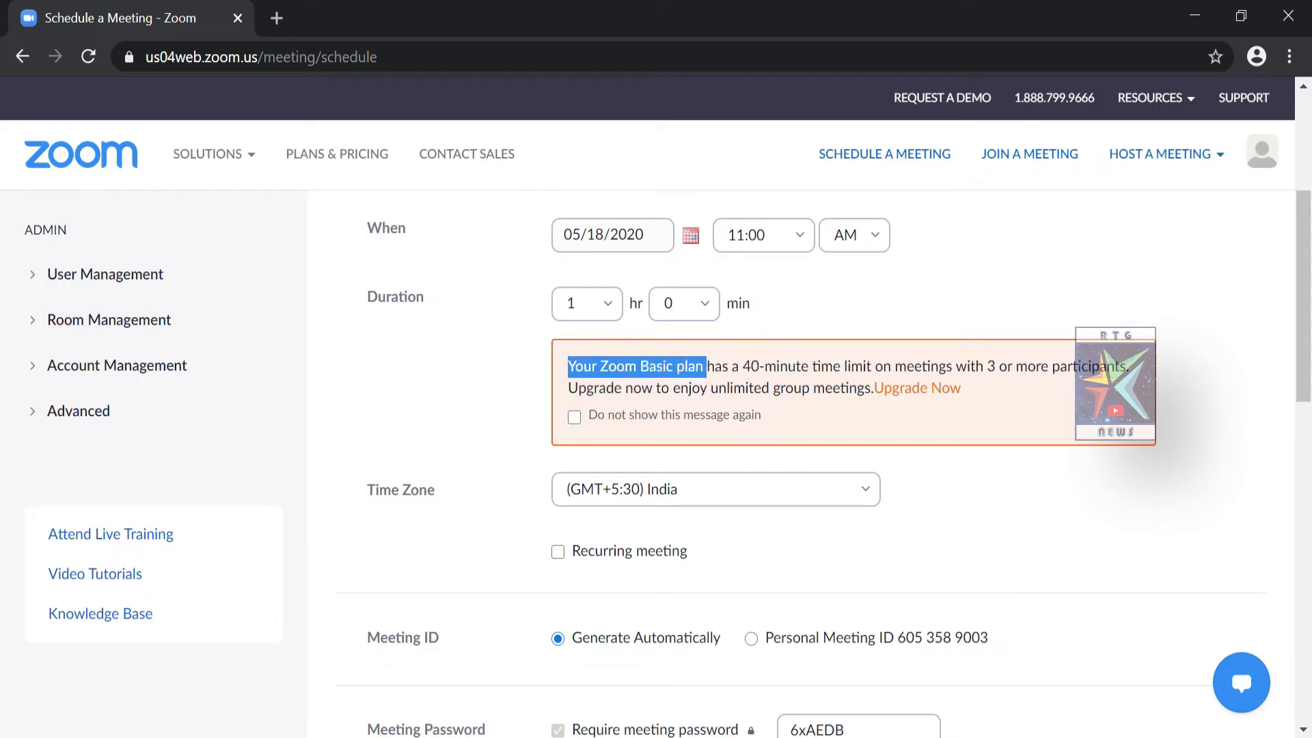
click(706, 368)
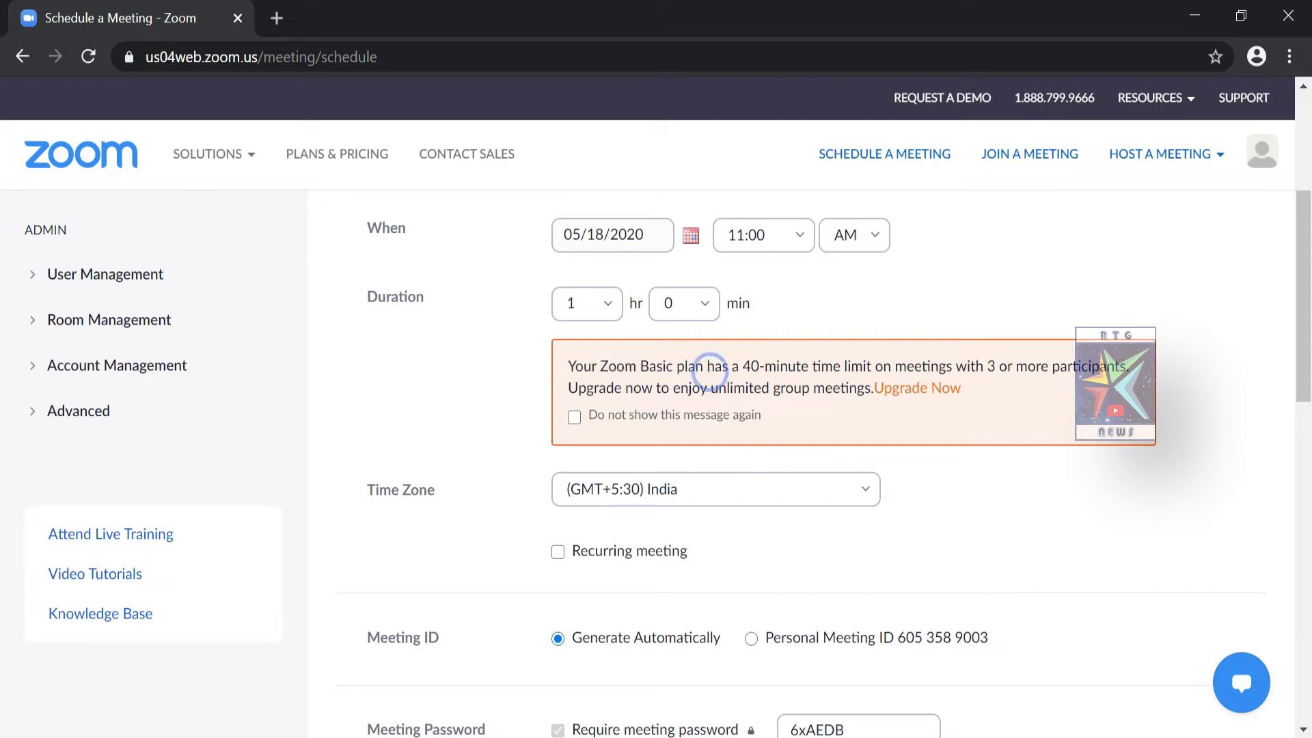
drag(742, 368, 815, 378)
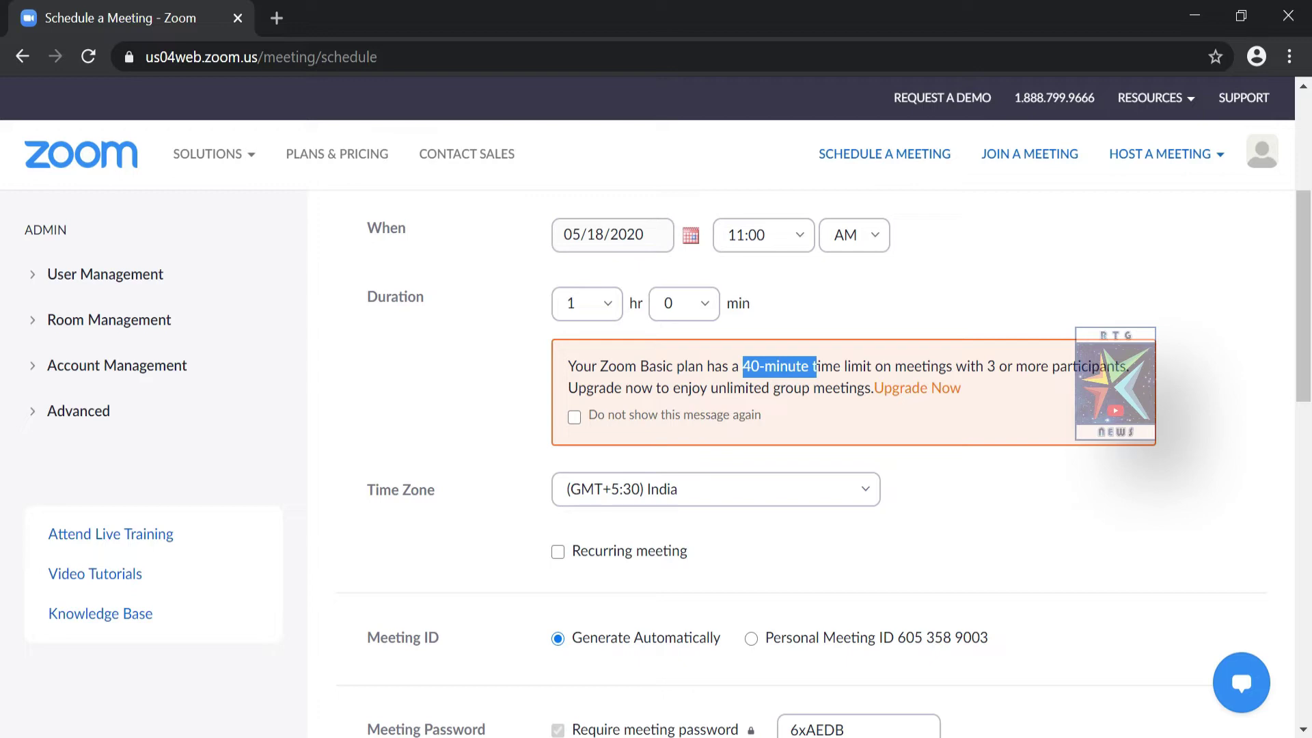
click(797, 387)
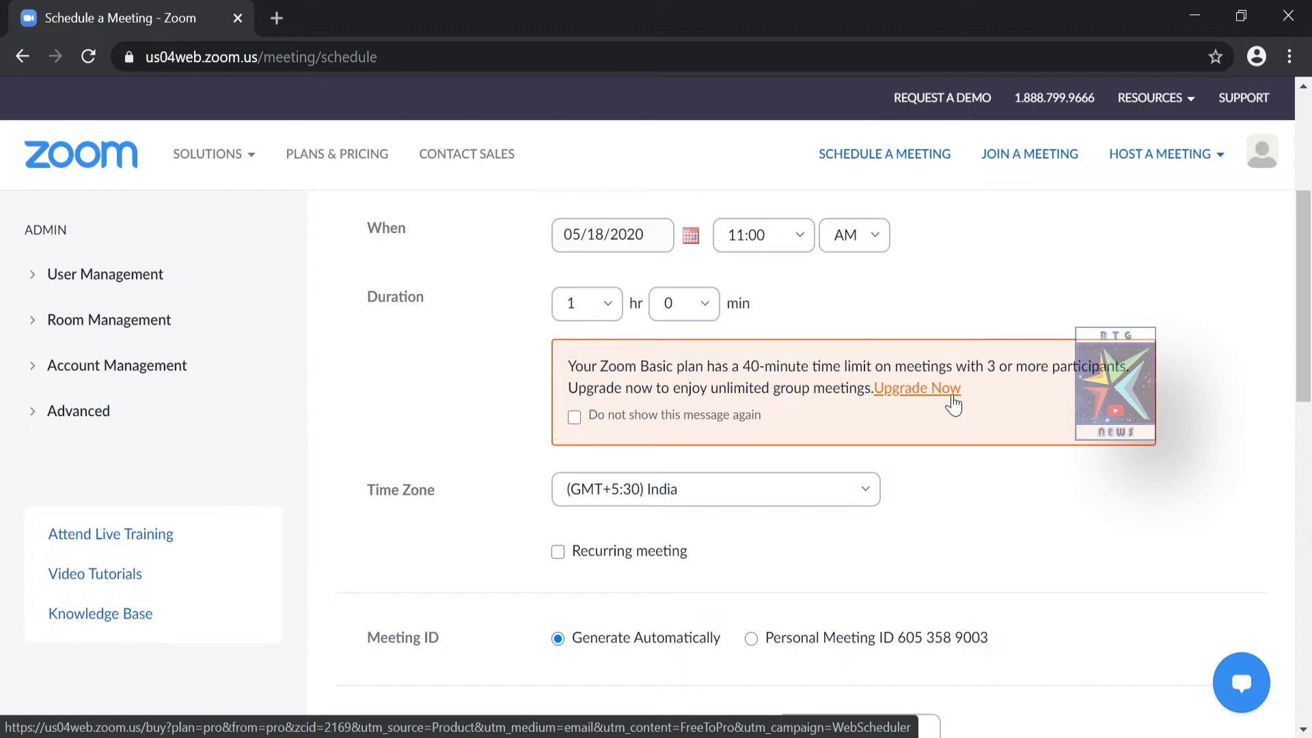
drag(568, 367, 706, 382)
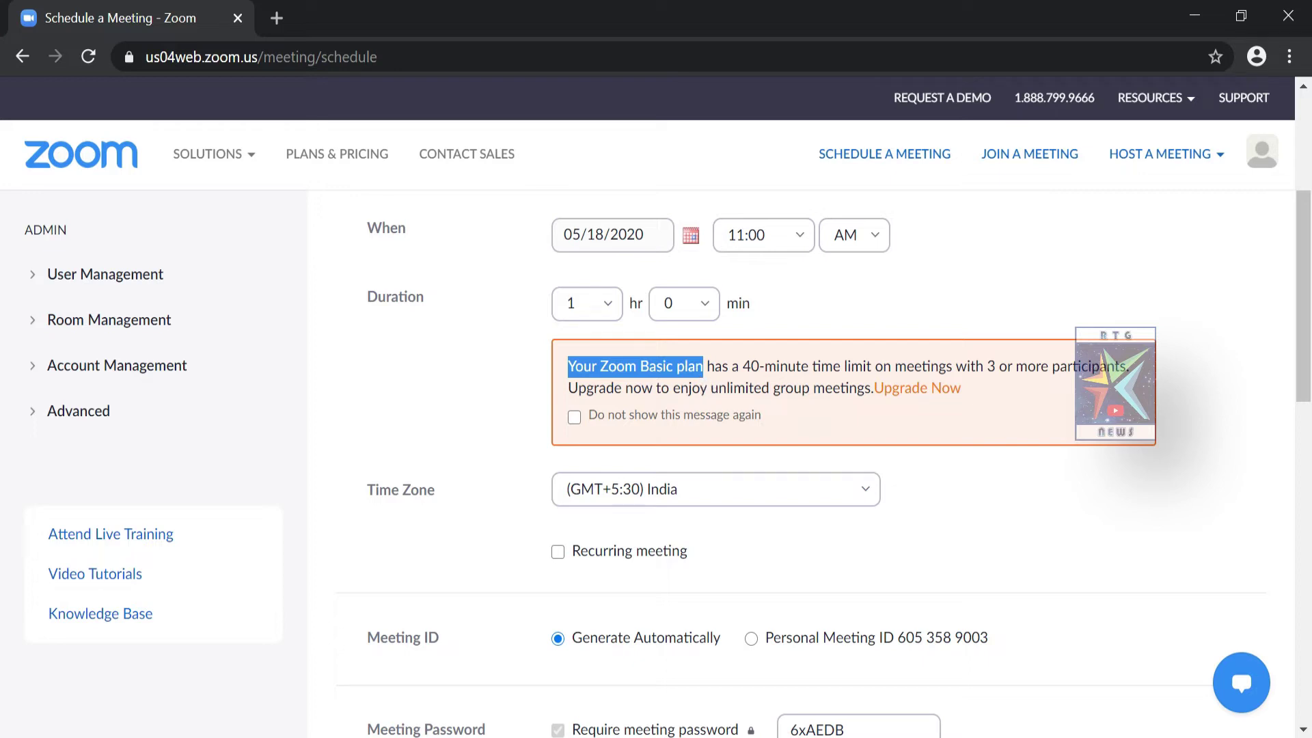
click(704, 384)
drag(743, 366, 809, 366)
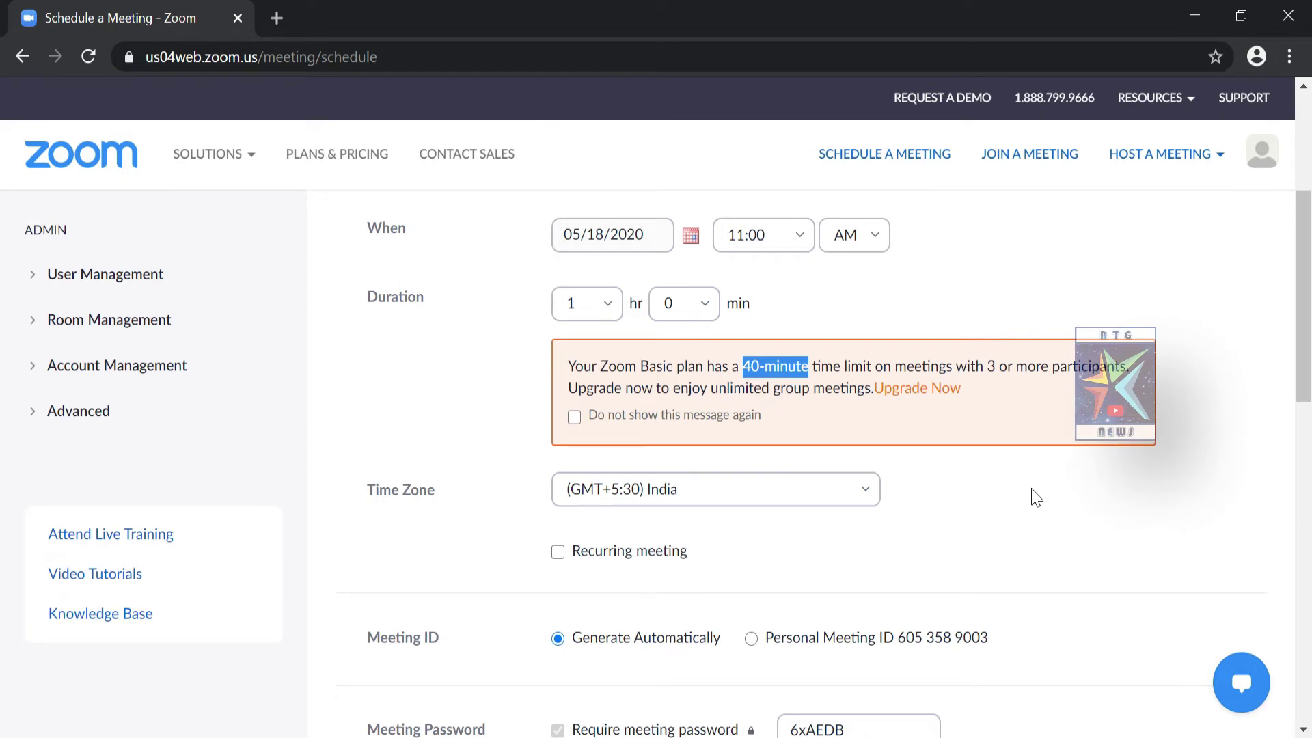
scroll(1037, 498, down, 1)
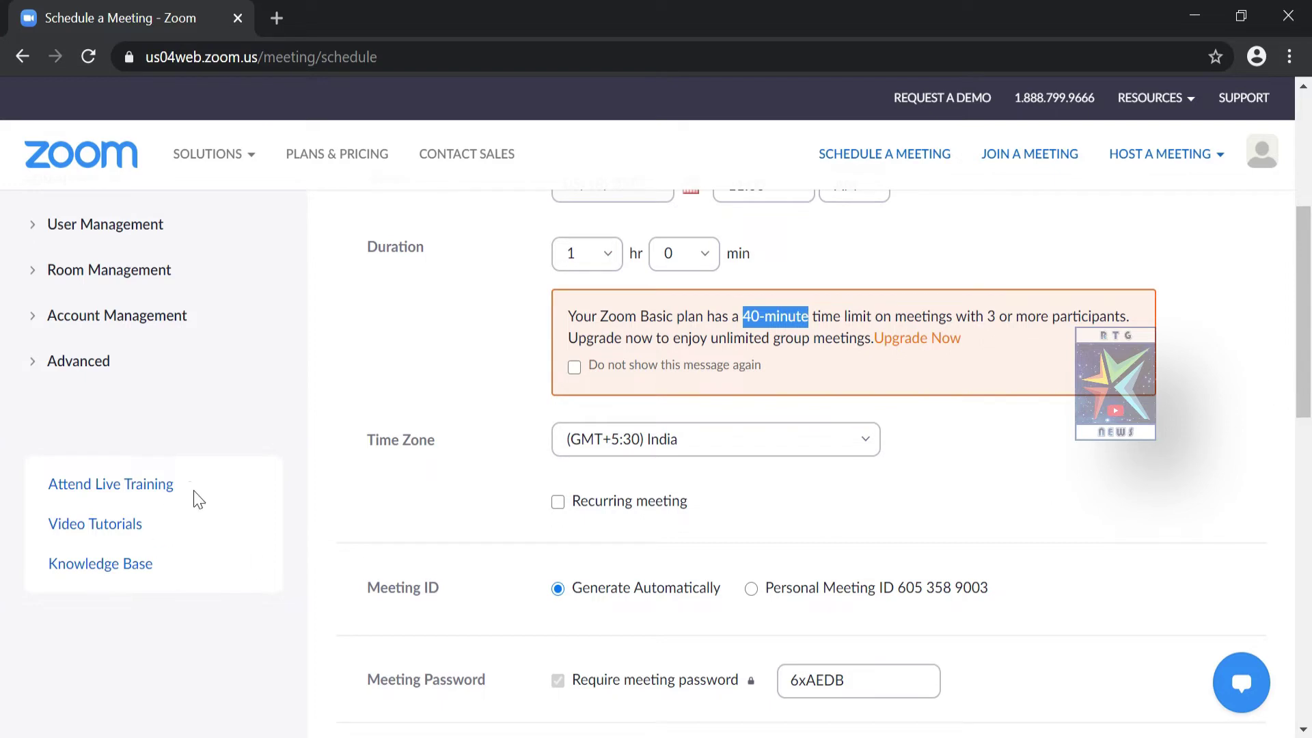
drag(359, 441, 461, 463)
key(Tab)
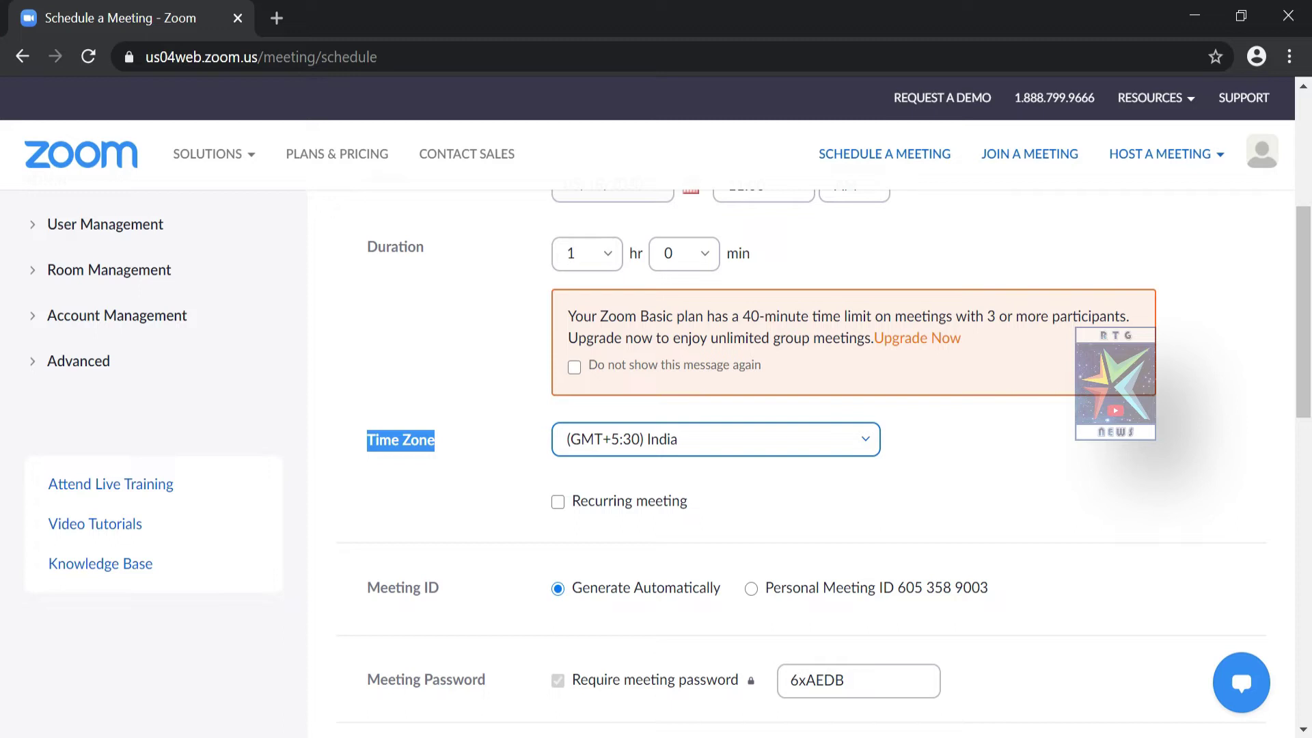
scroll(703, 320, down, 3)
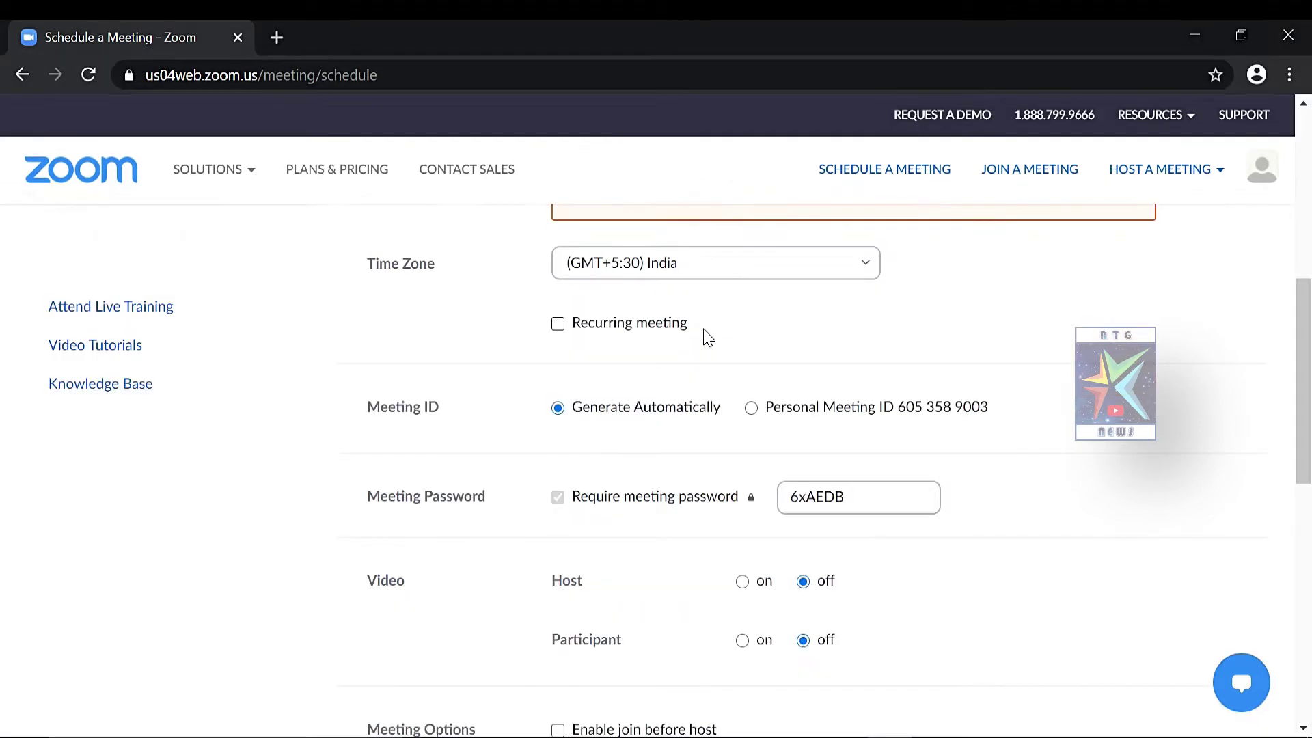
drag(700, 307, 579, 345)
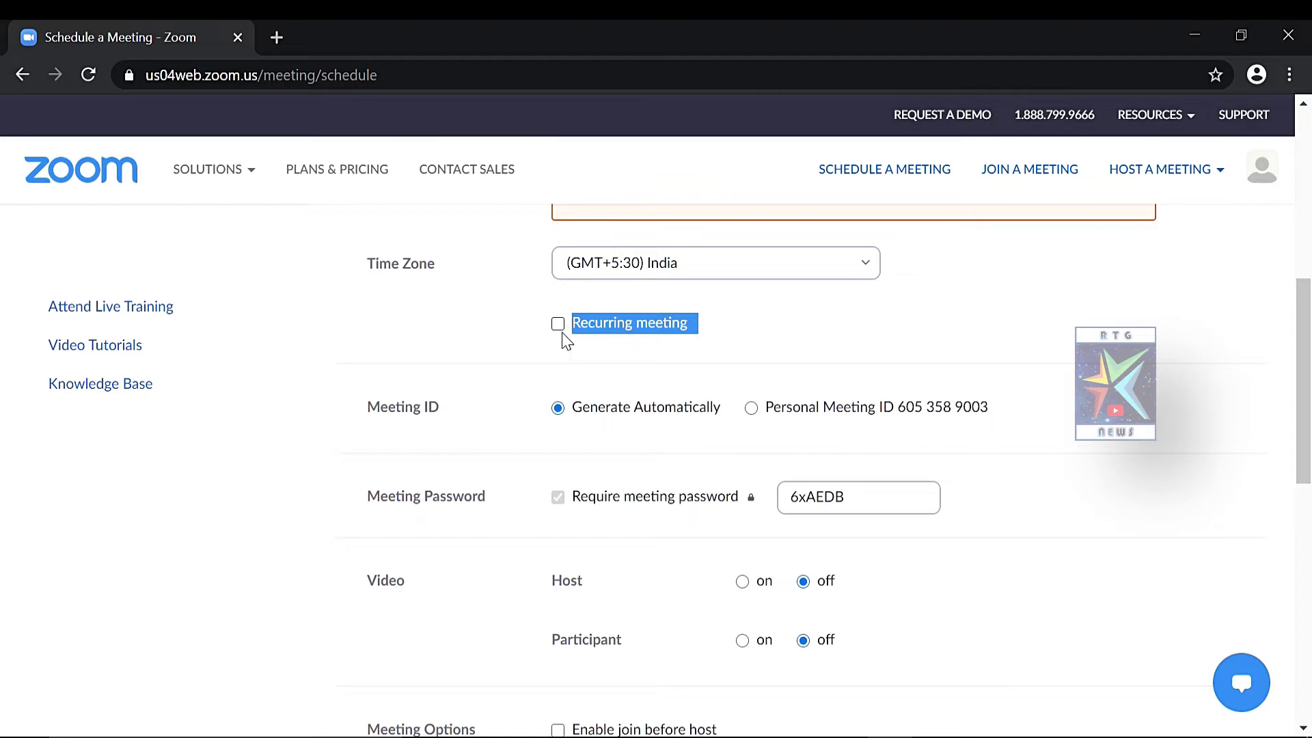
Enable Recurring meeting and try the Daily, Weekly and Monthly recurrence options, leaving Daily
click(558, 324)
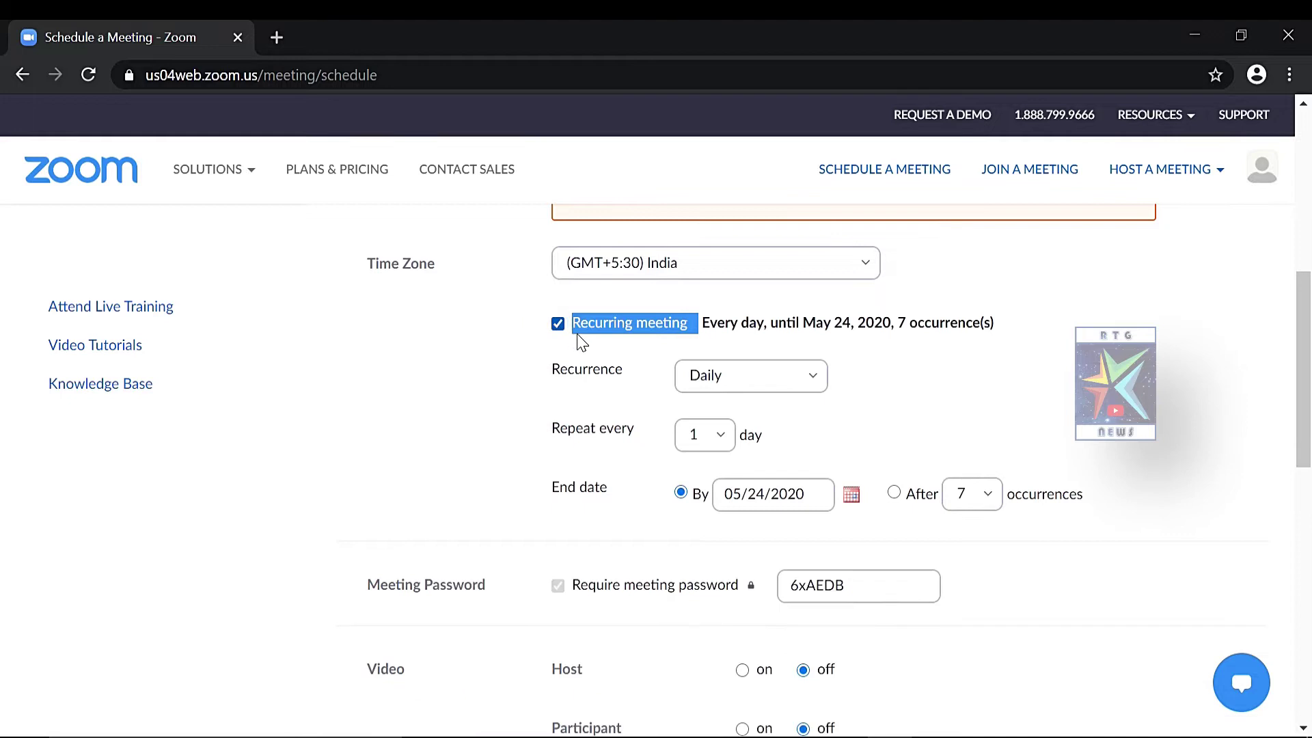
click(814, 382)
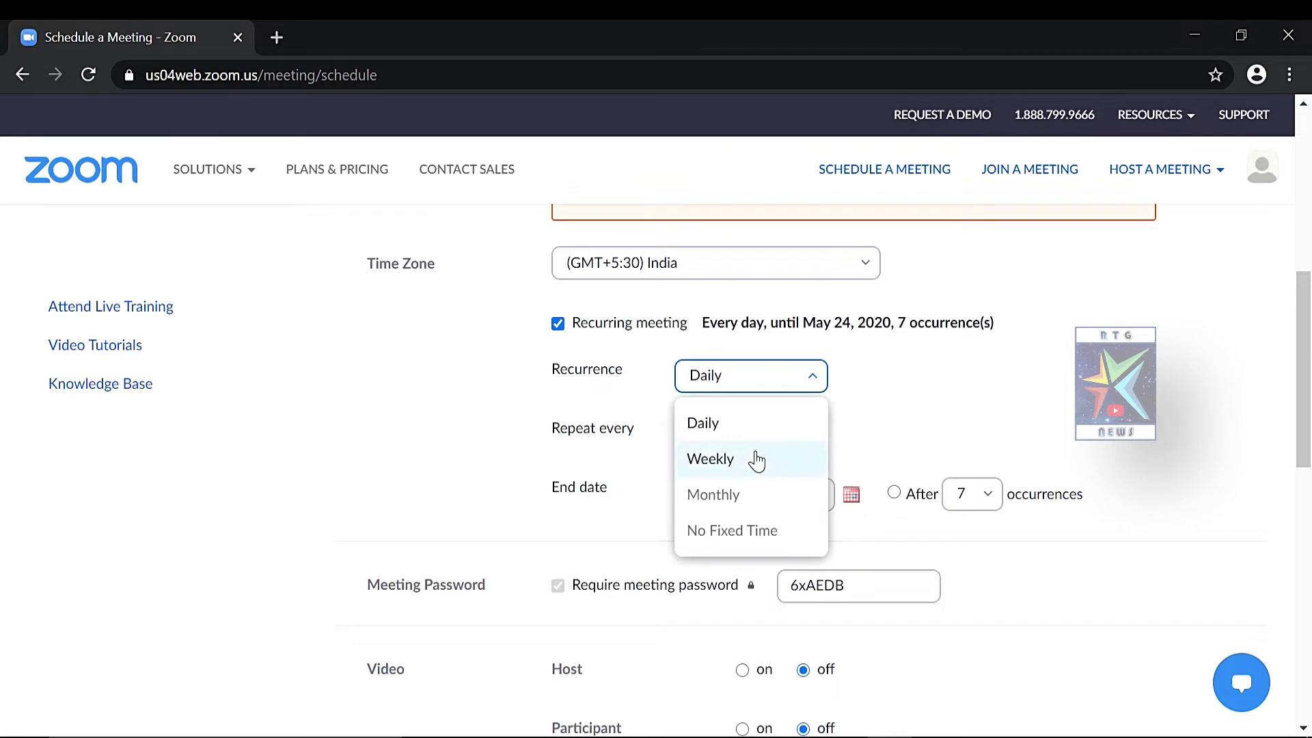
click(753, 457)
click(815, 383)
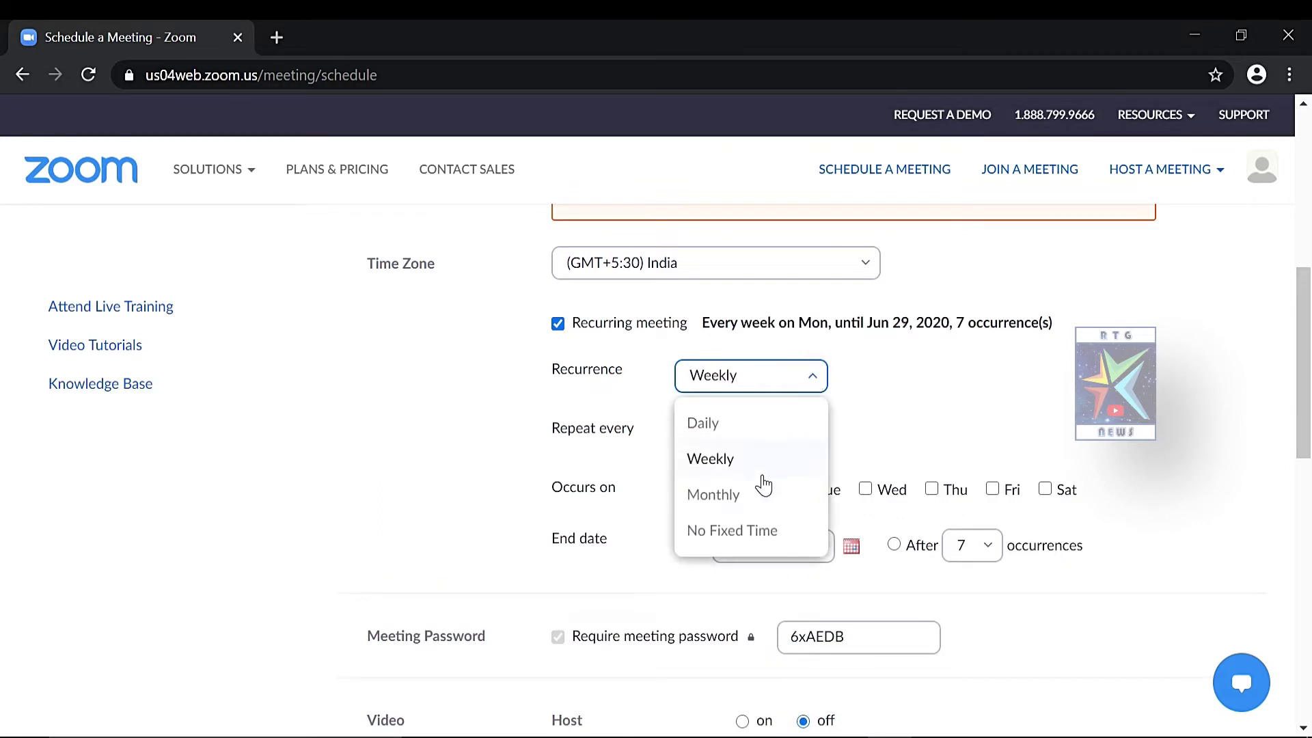
click(759, 497)
click(811, 378)
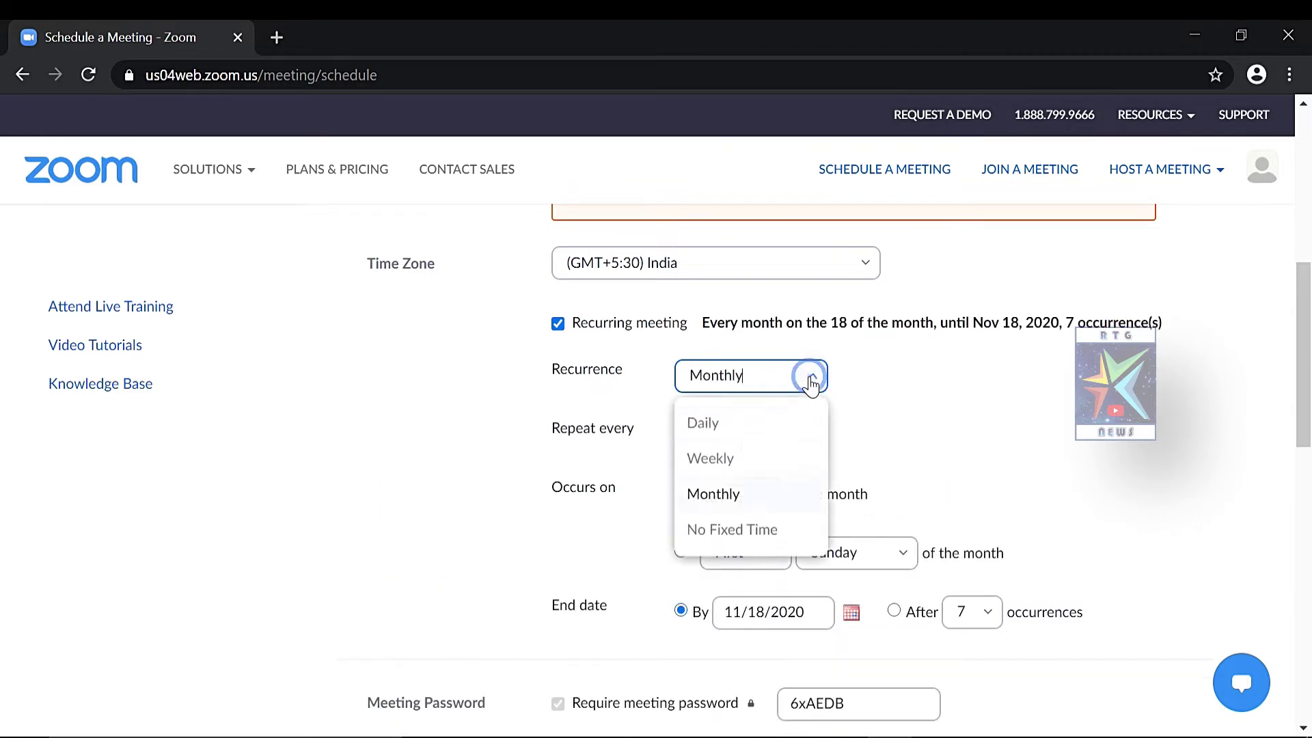
click(777, 425)
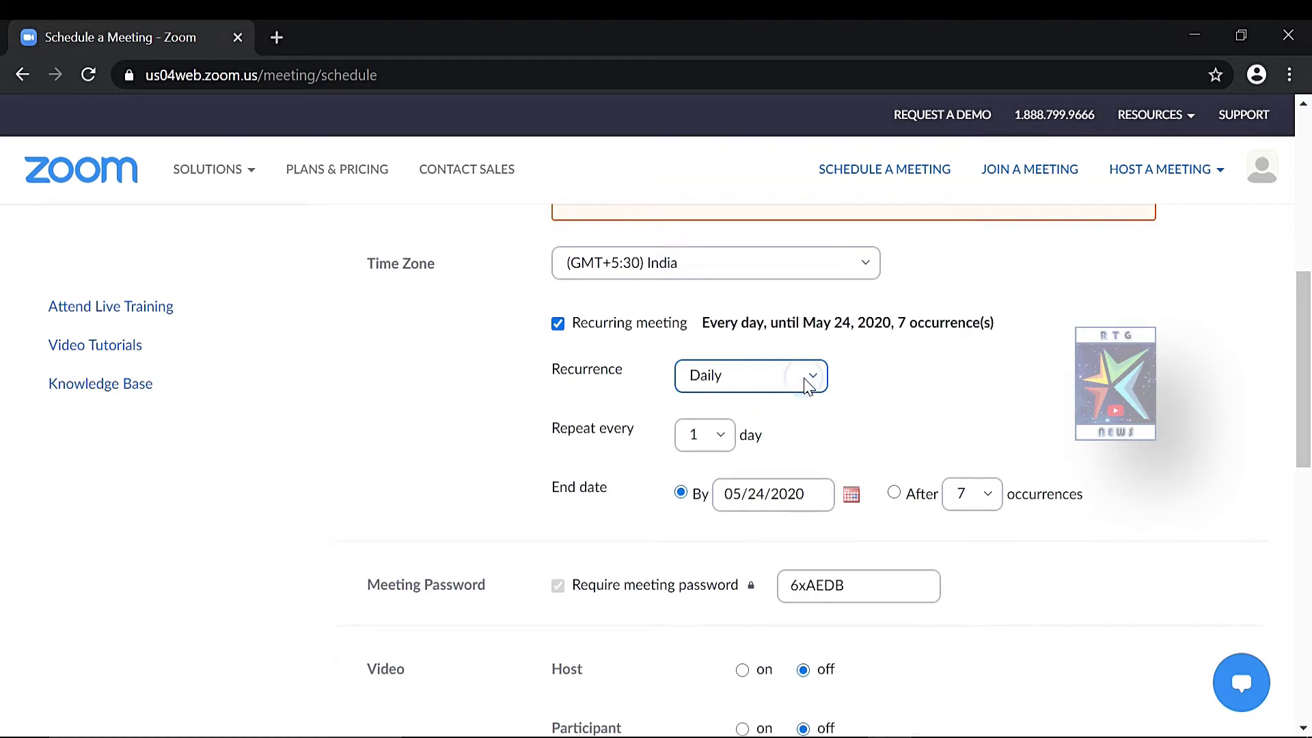
click(814, 376)
click(750, 471)
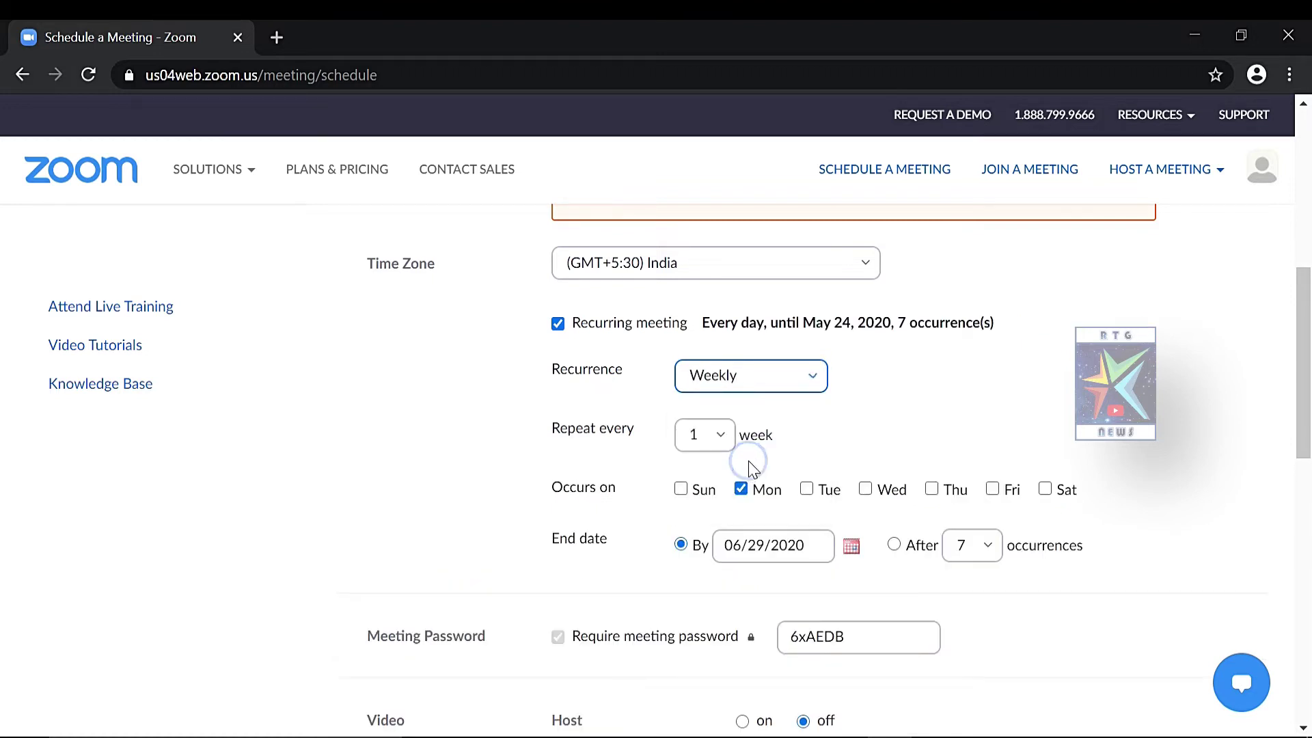
click(816, 382)
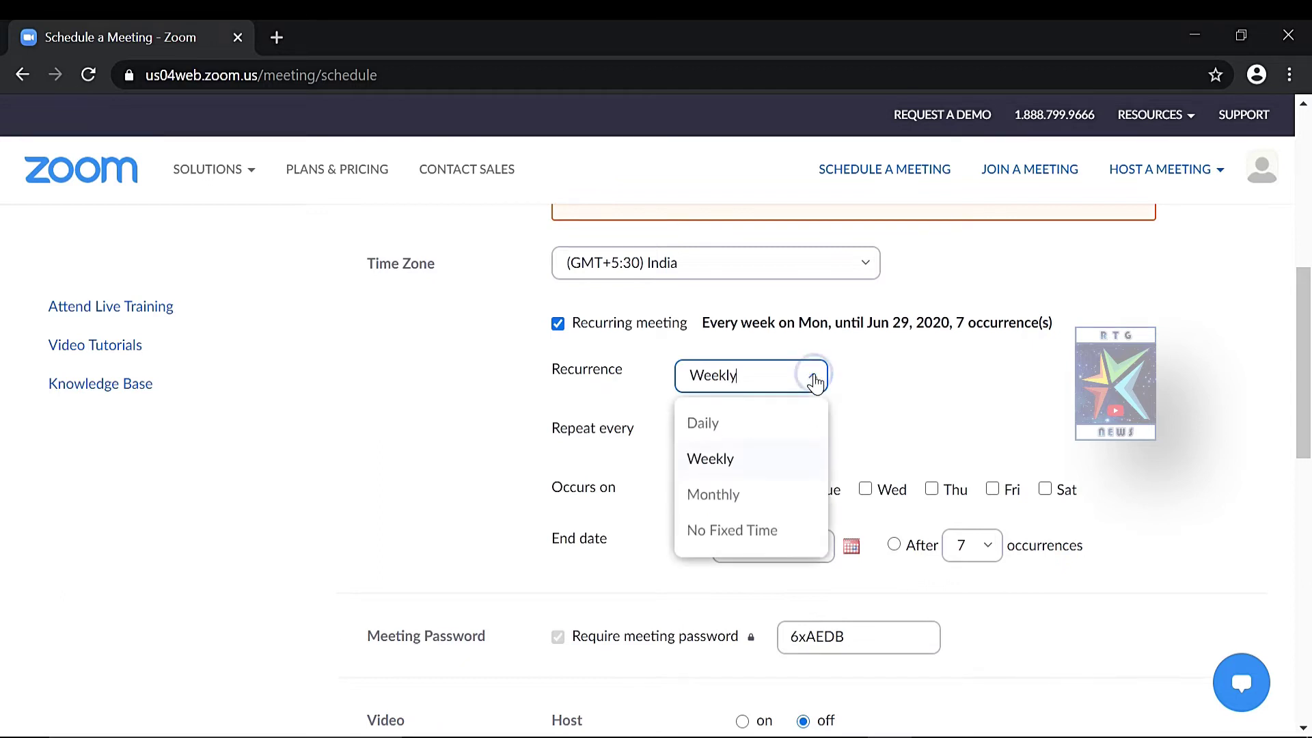
click(768, 507)
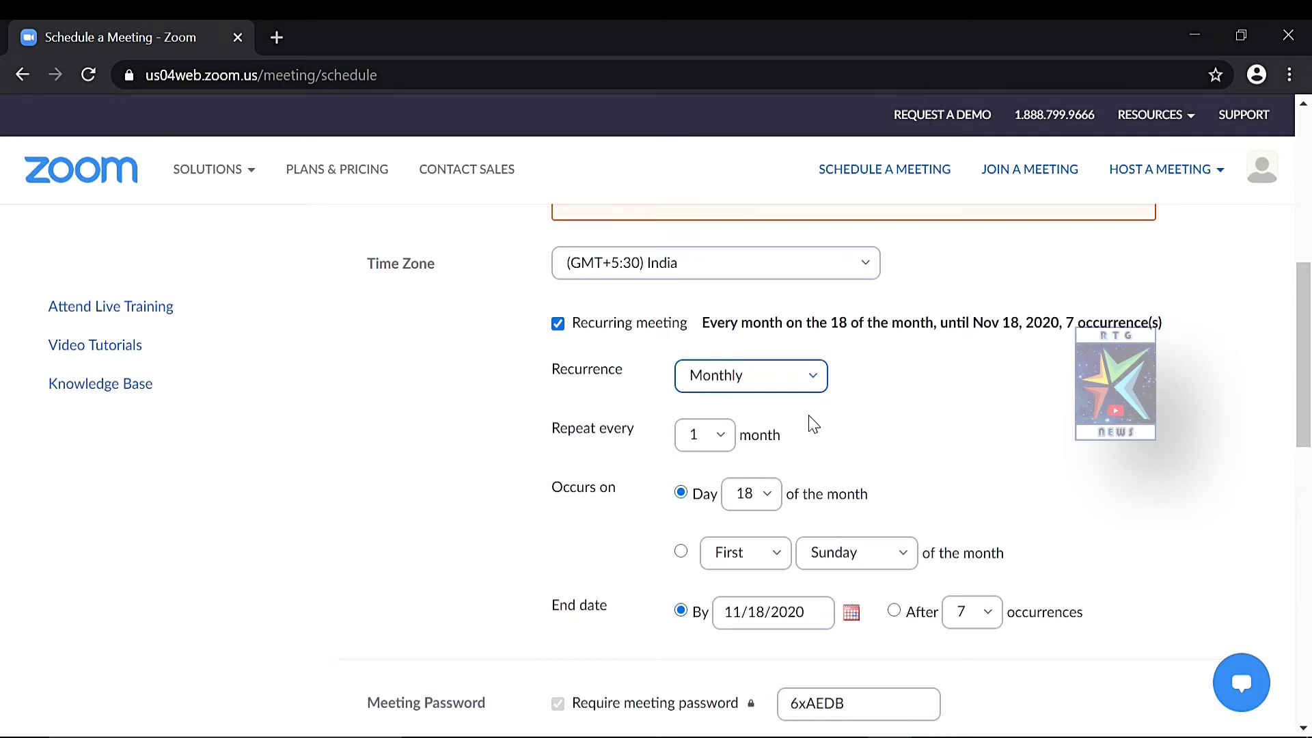
click(812, 380)
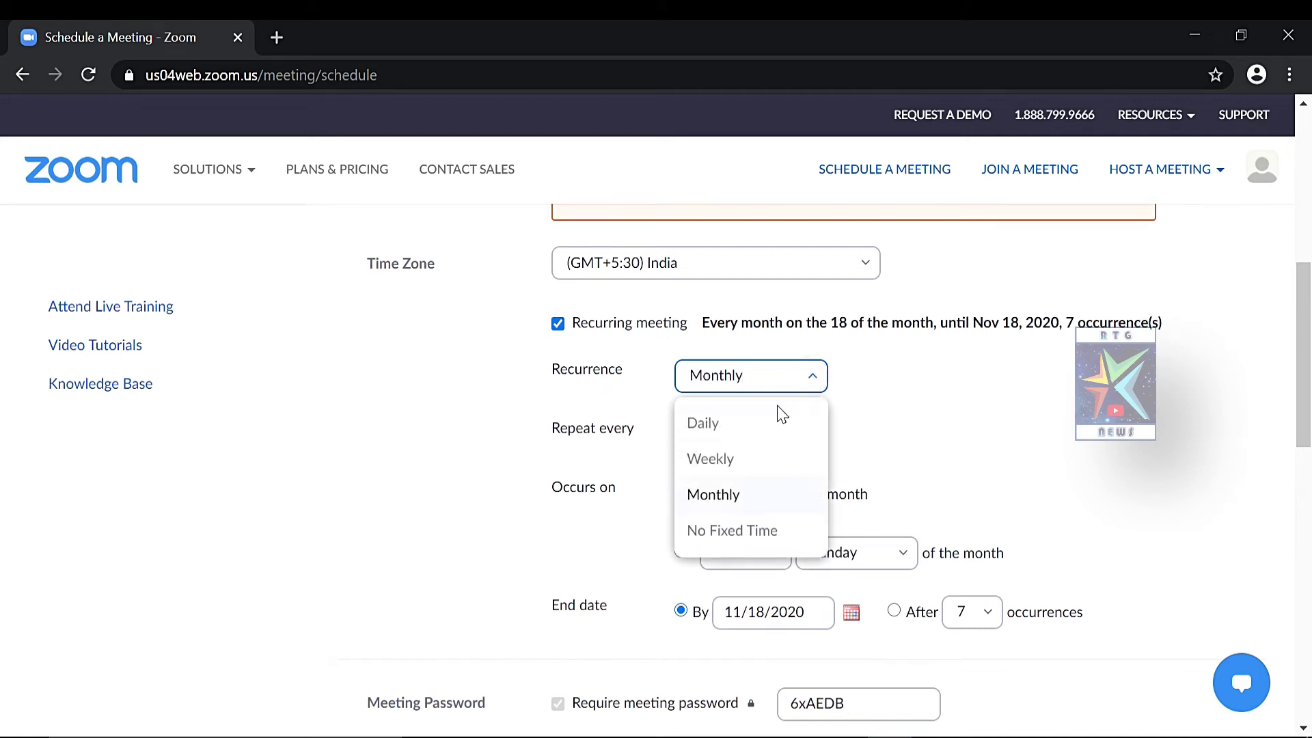
click(769, 424)
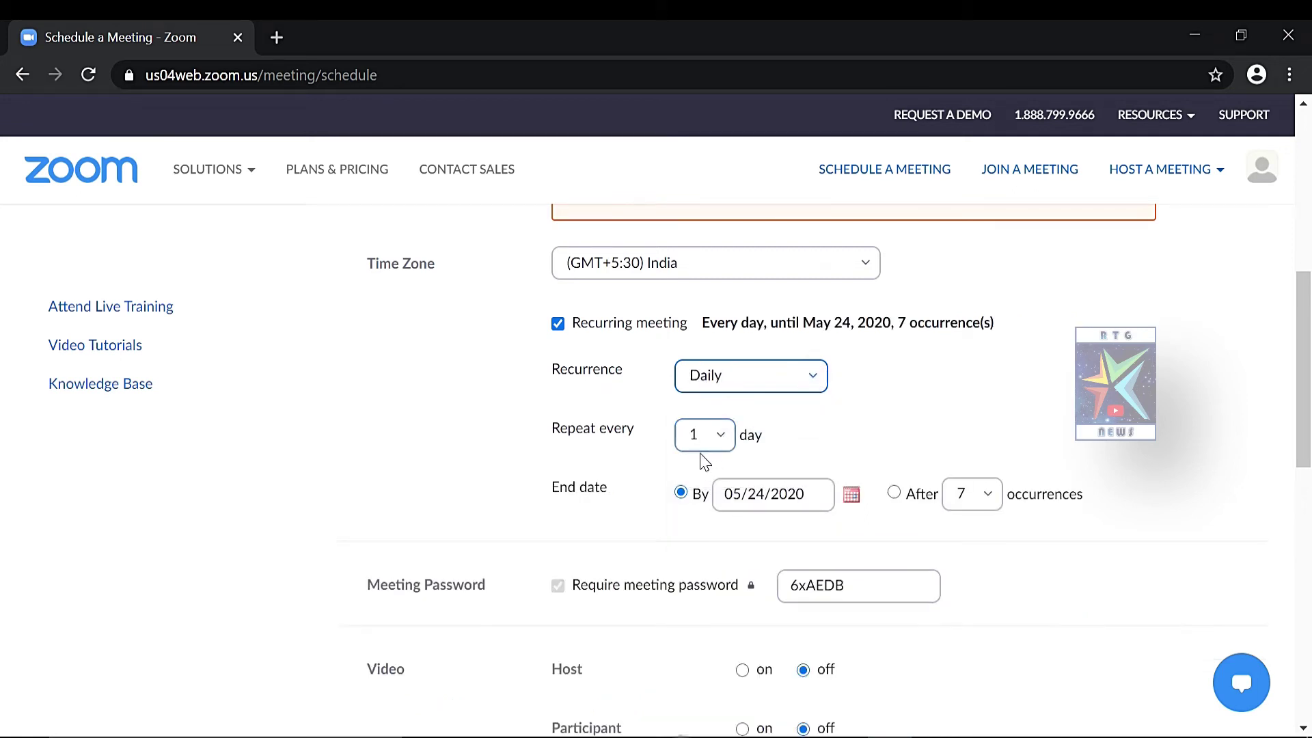
click(809, 380)
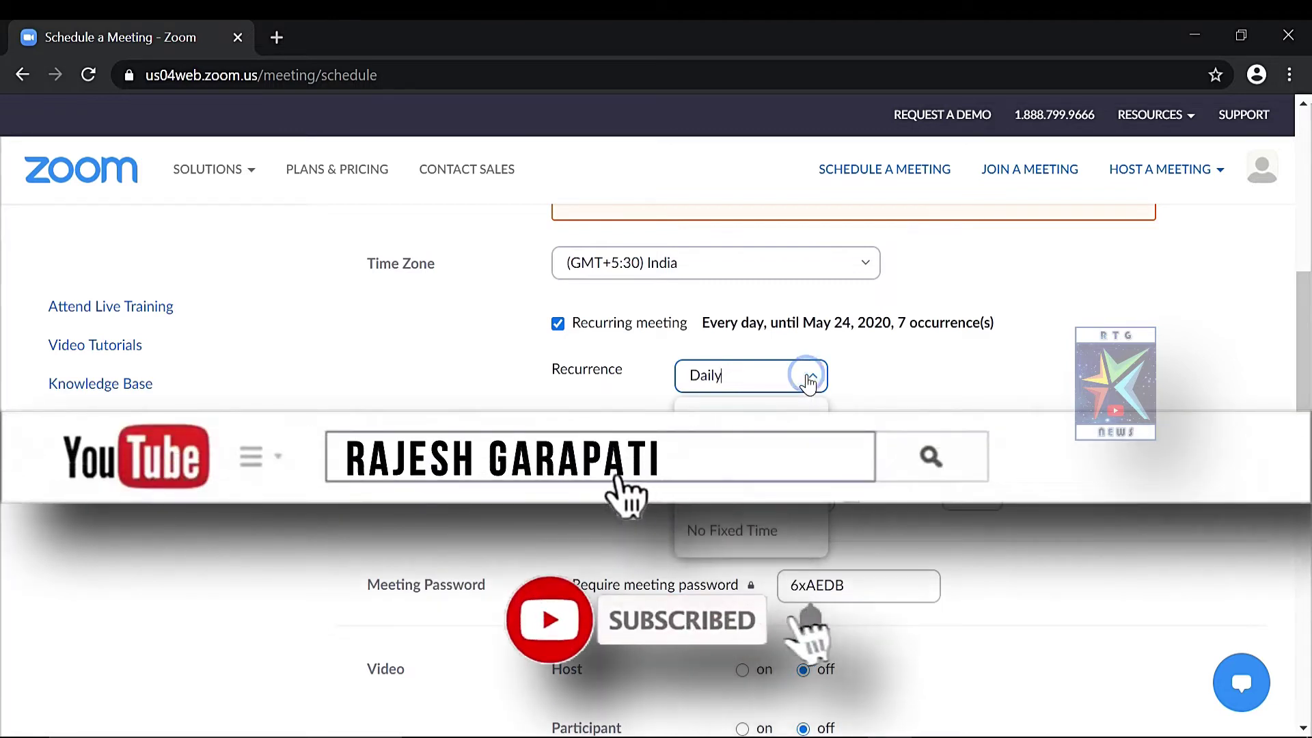
key(Escape)
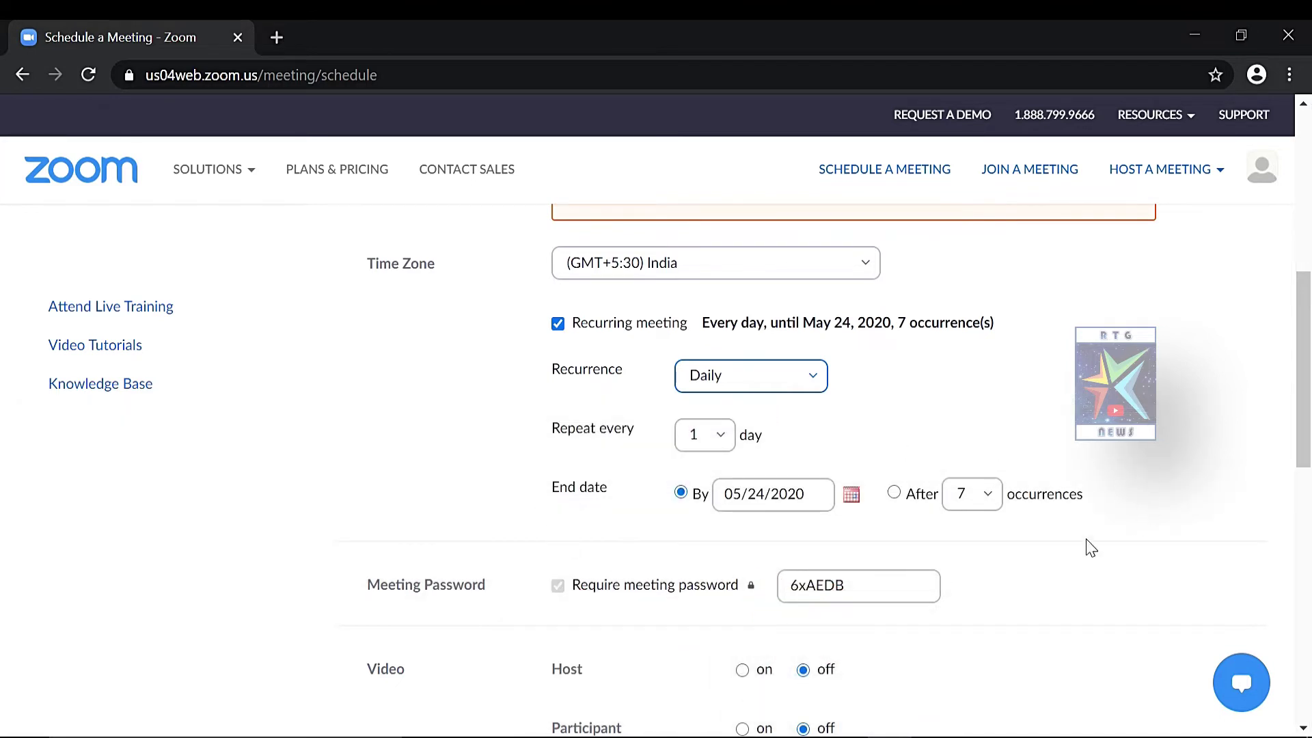
Switch to Weekly recurrence with Tue ticked, then settle on Monthly recurrence on day 18
click(811, 375)
click(779, 424)
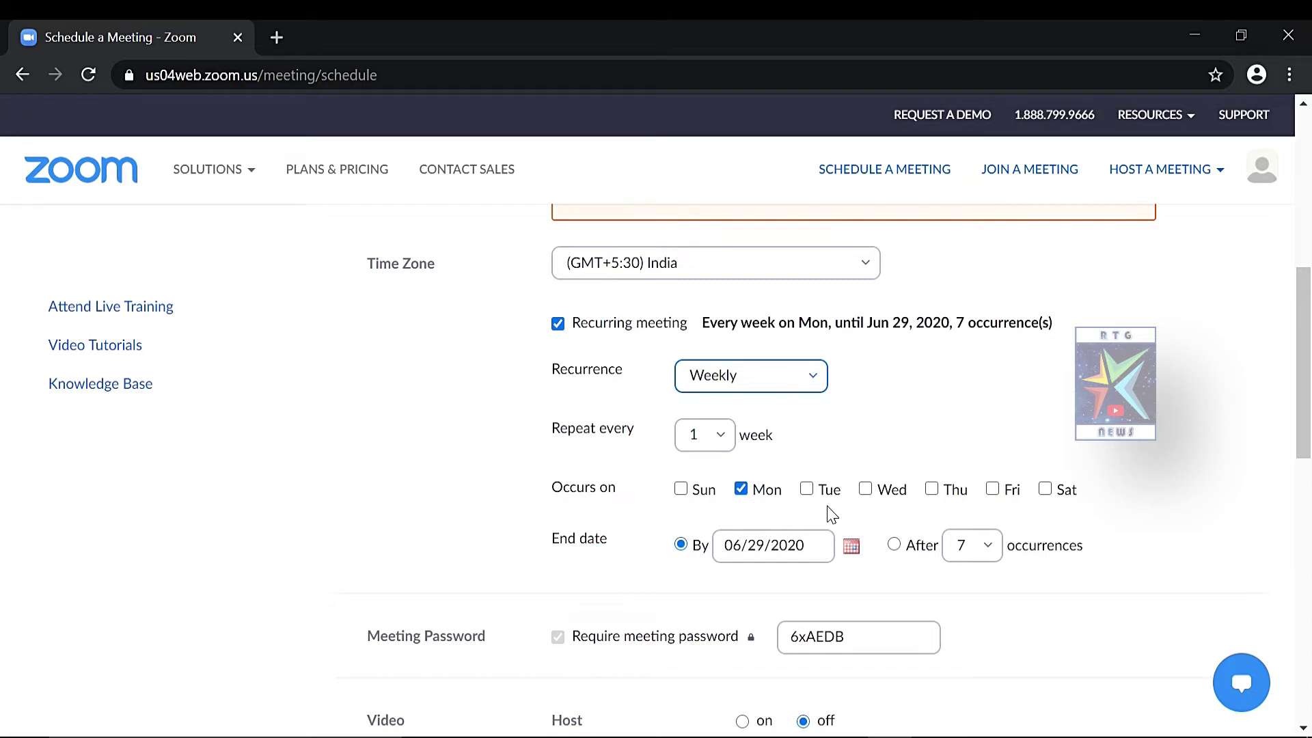
click(806, 489)
click(806, 376)
click(782, 496)
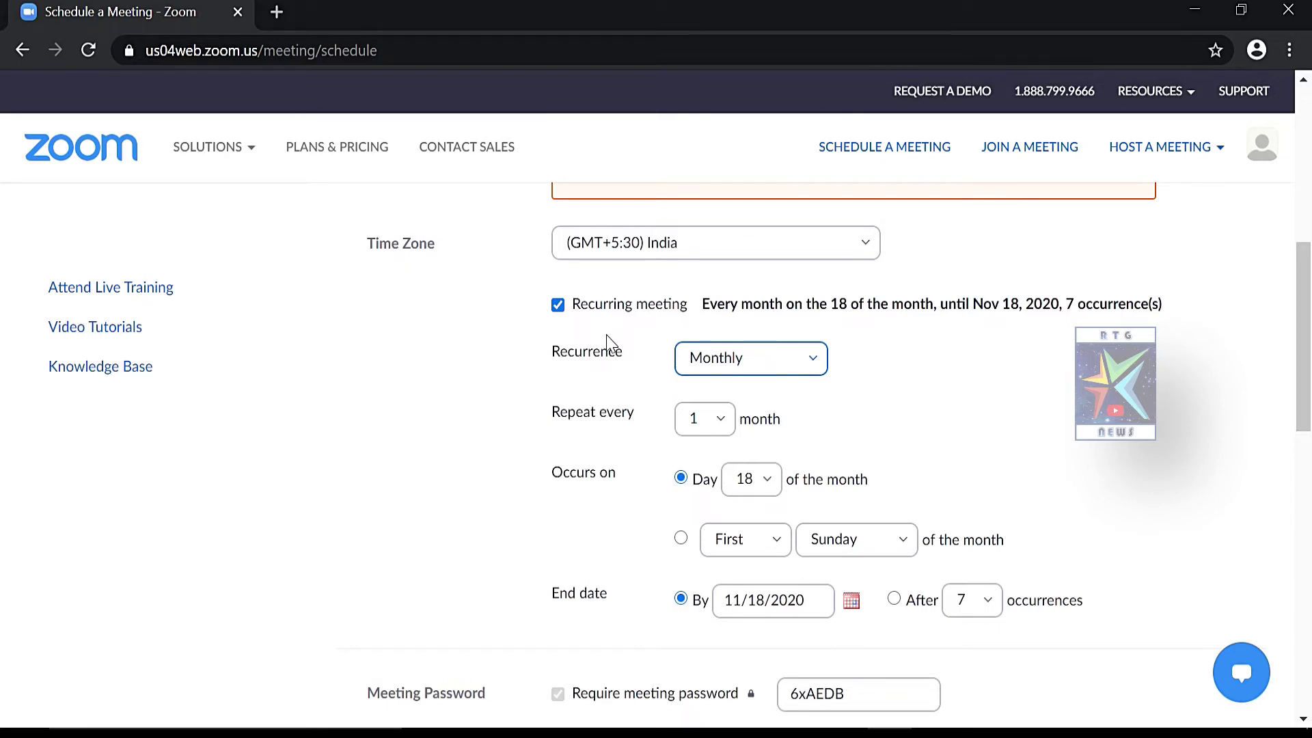
Uncheck Recurring meeting, then highlight the Meeting ID, Generate Automatically and Meeting Password labels
click(558, 304)
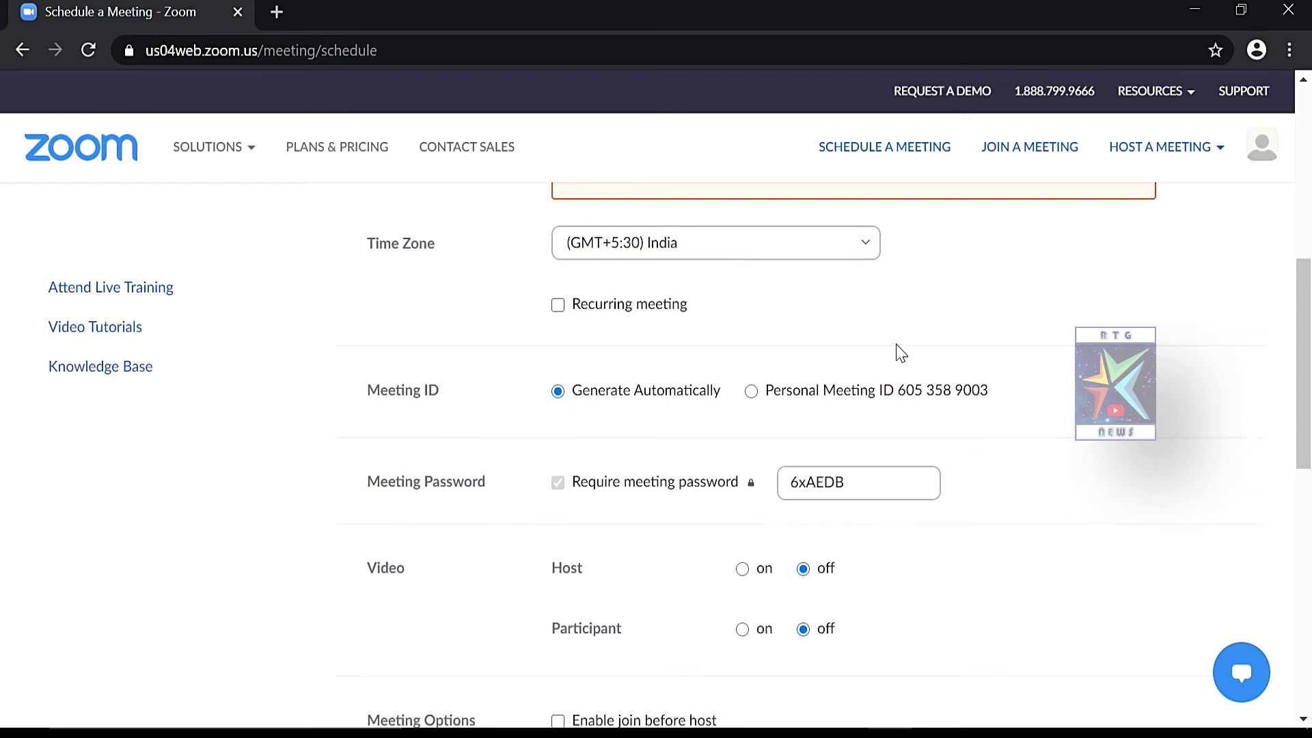
drag(367, 391, 449, 410)
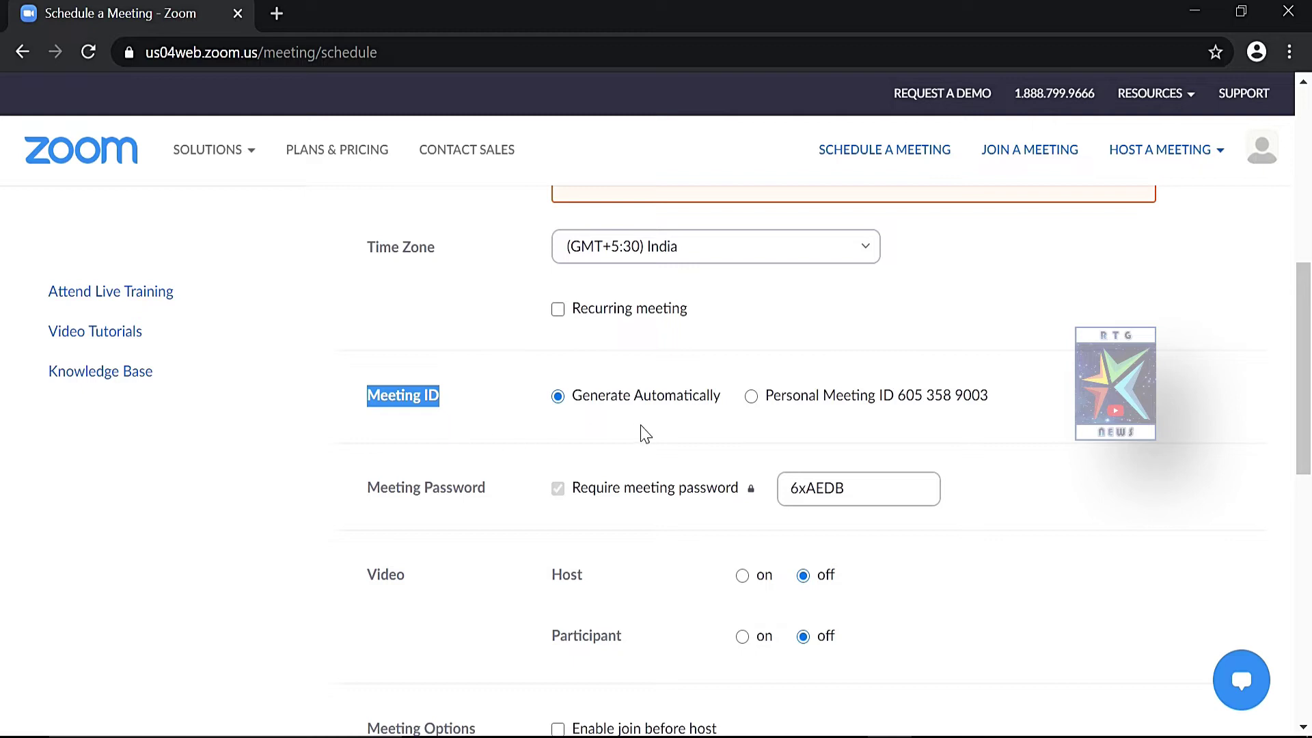
click(724, 403)
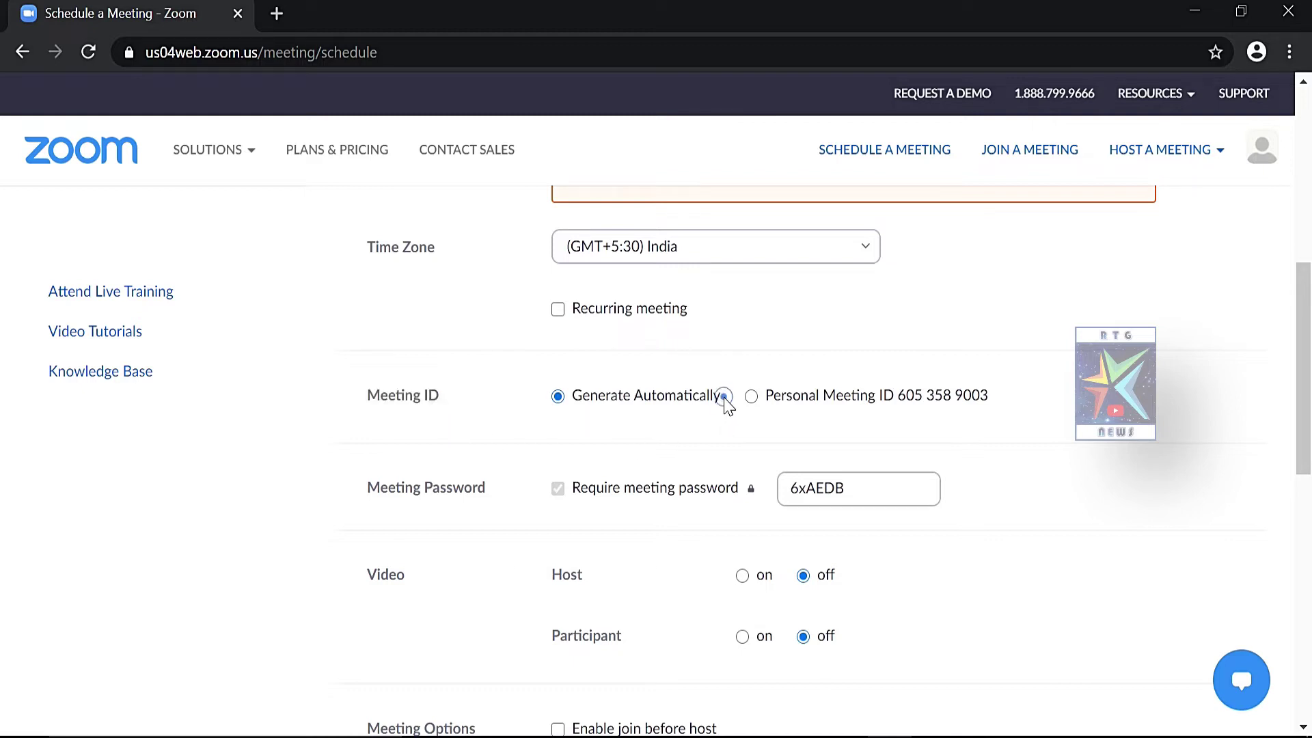
drag(671, 418, 566, 427)
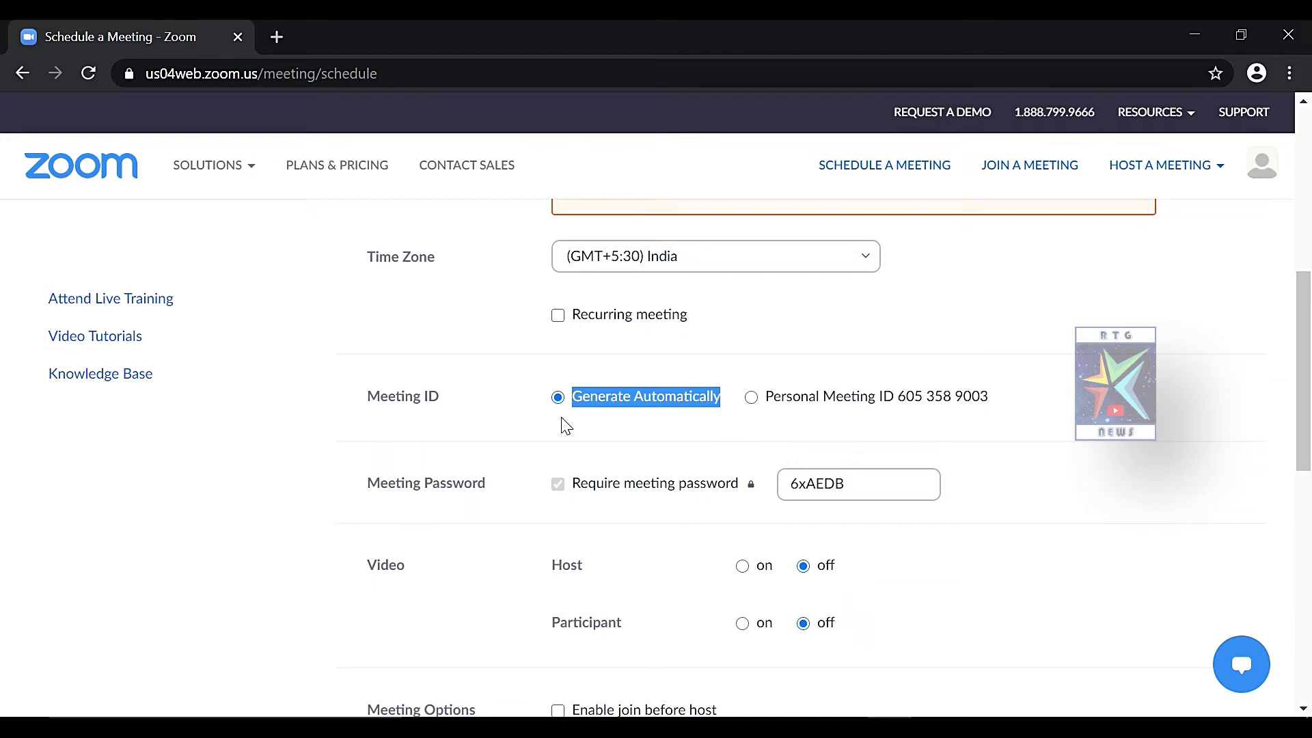
click(373, 485)
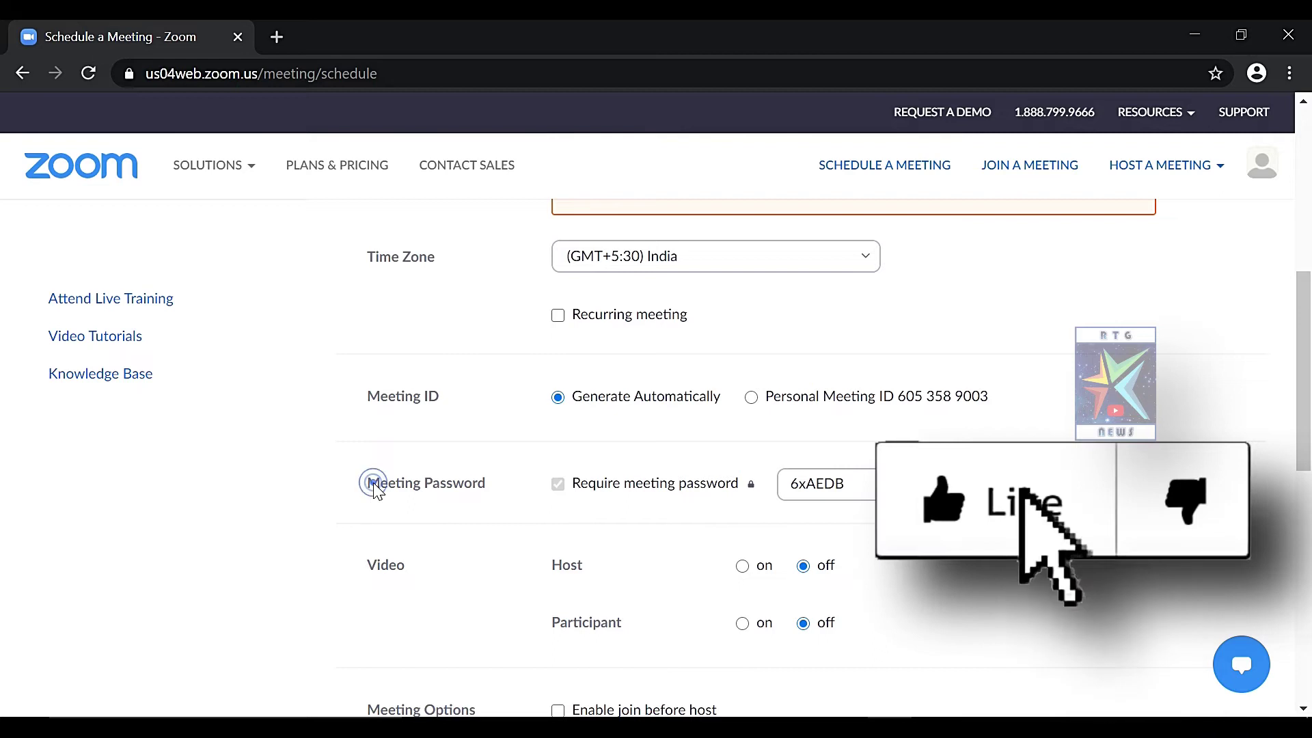
drag(369, 491, 491, 507)
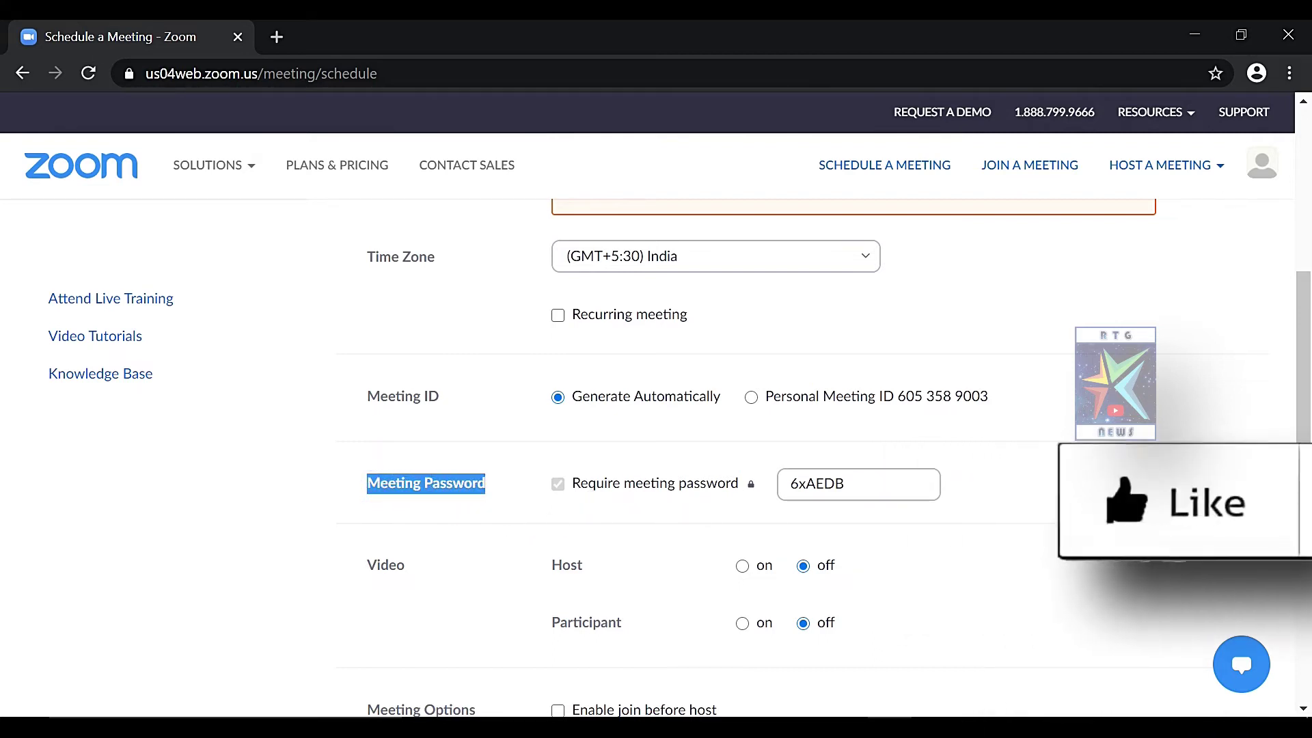
Delete the auto-generated meeting password and type a custom password
click(845, 484)
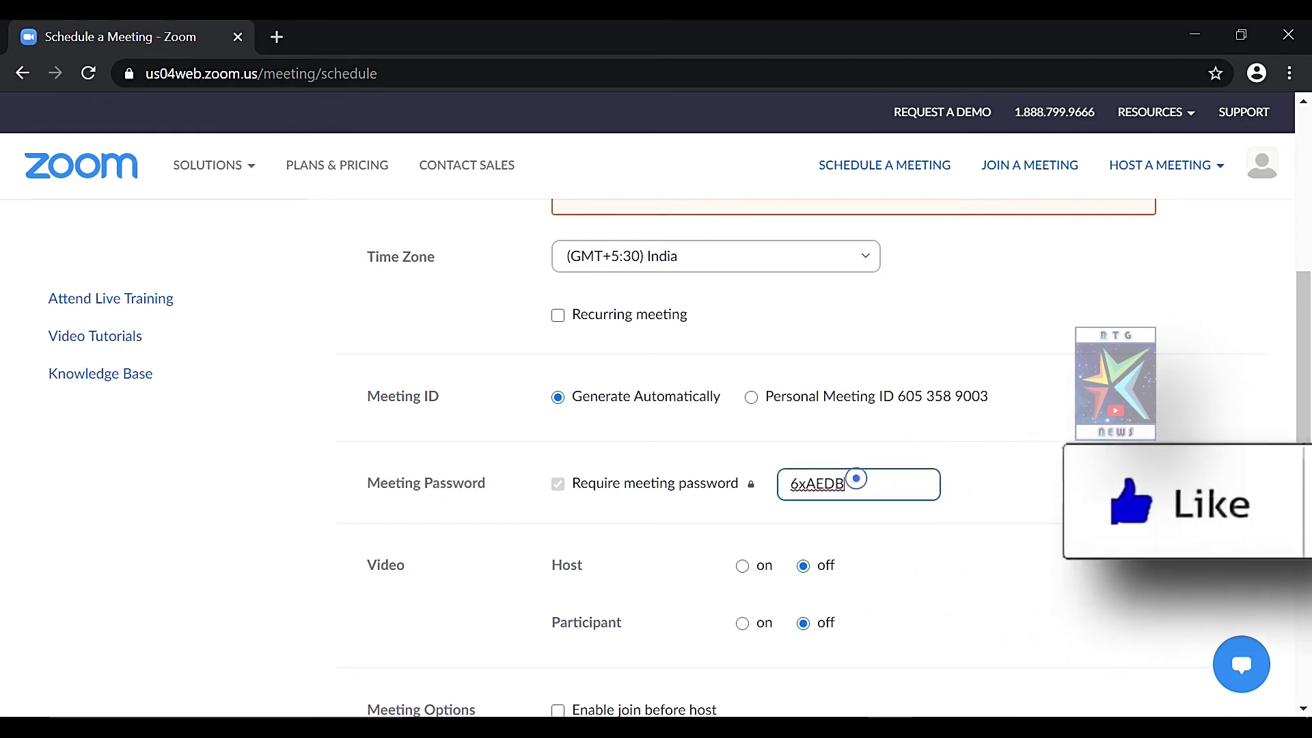
key(BackSpace)
key(BackSpace)
key(BackSpace)
key(BackSpace)
key(BackSpace)
key(BackSpace)
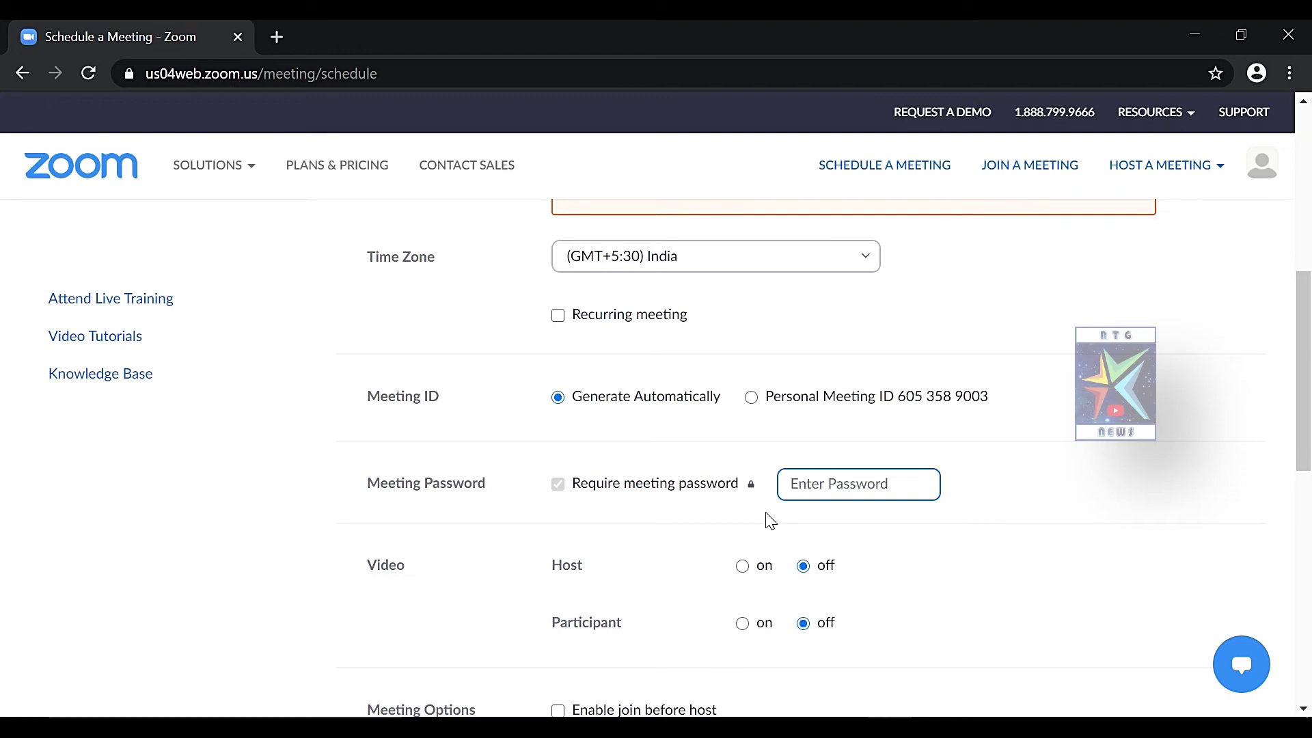
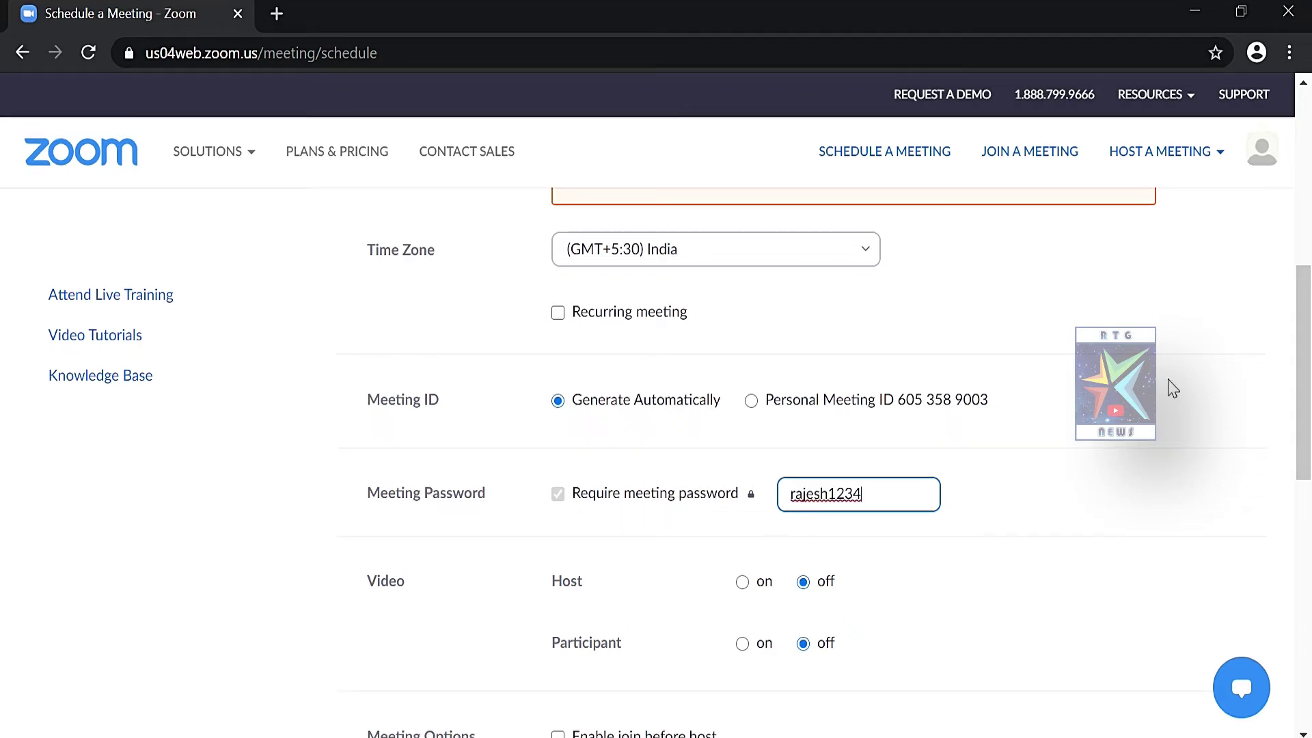
Select the 'on' options for both Host and Participant under Video
scroll(2, 444, down, 4)
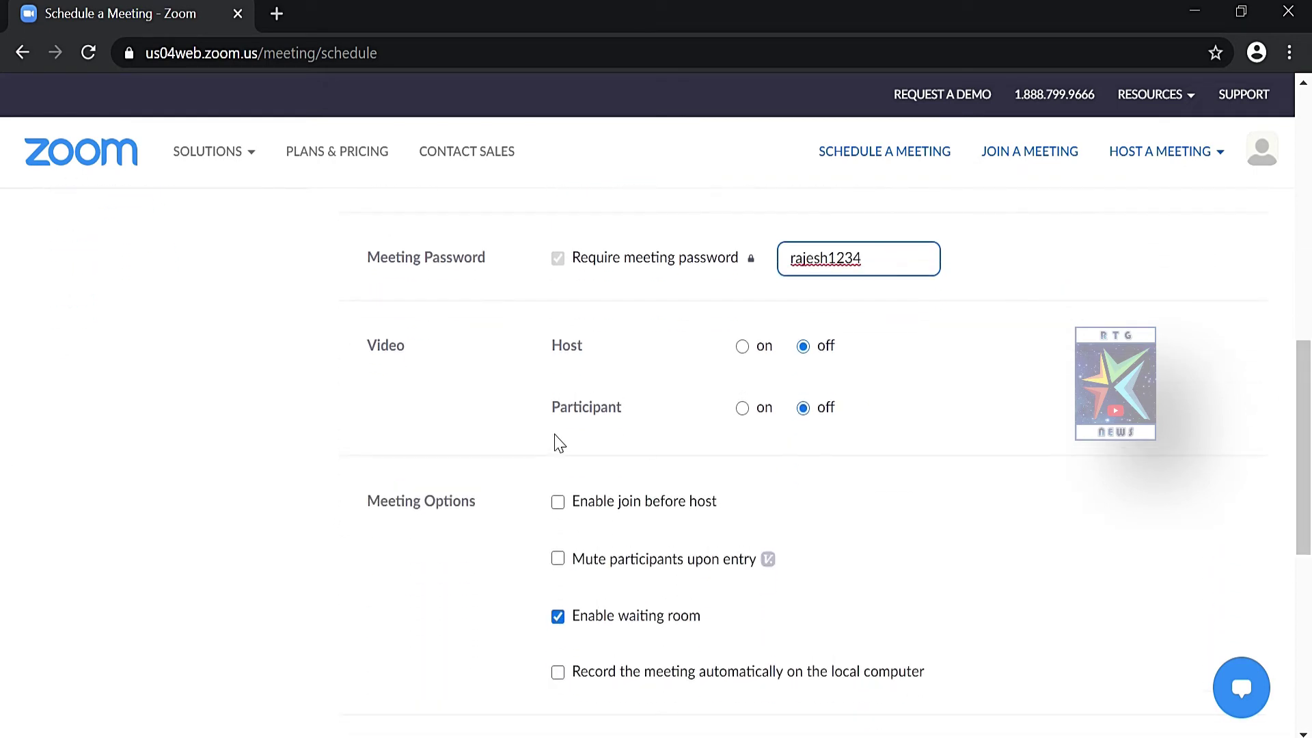
drag(372, 350, 419, 371)
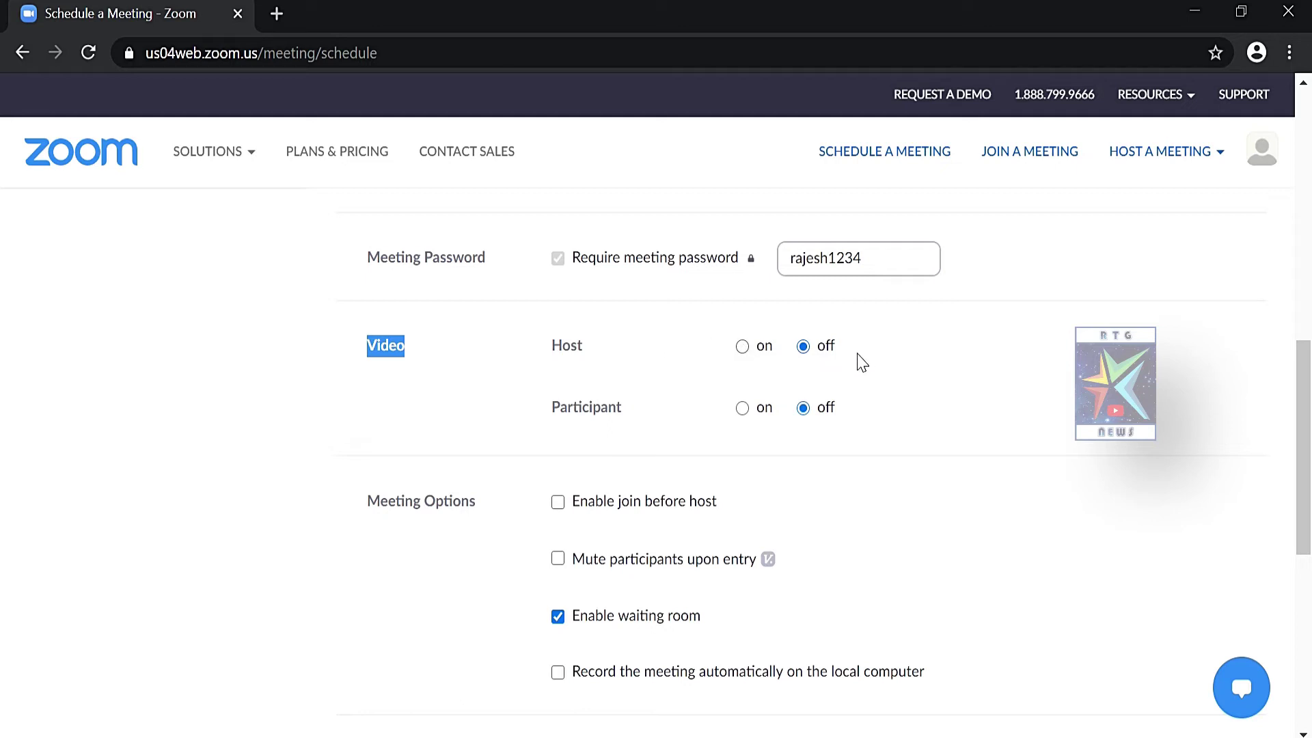
click(742, 347)
drag(551, 410, 635, 417)
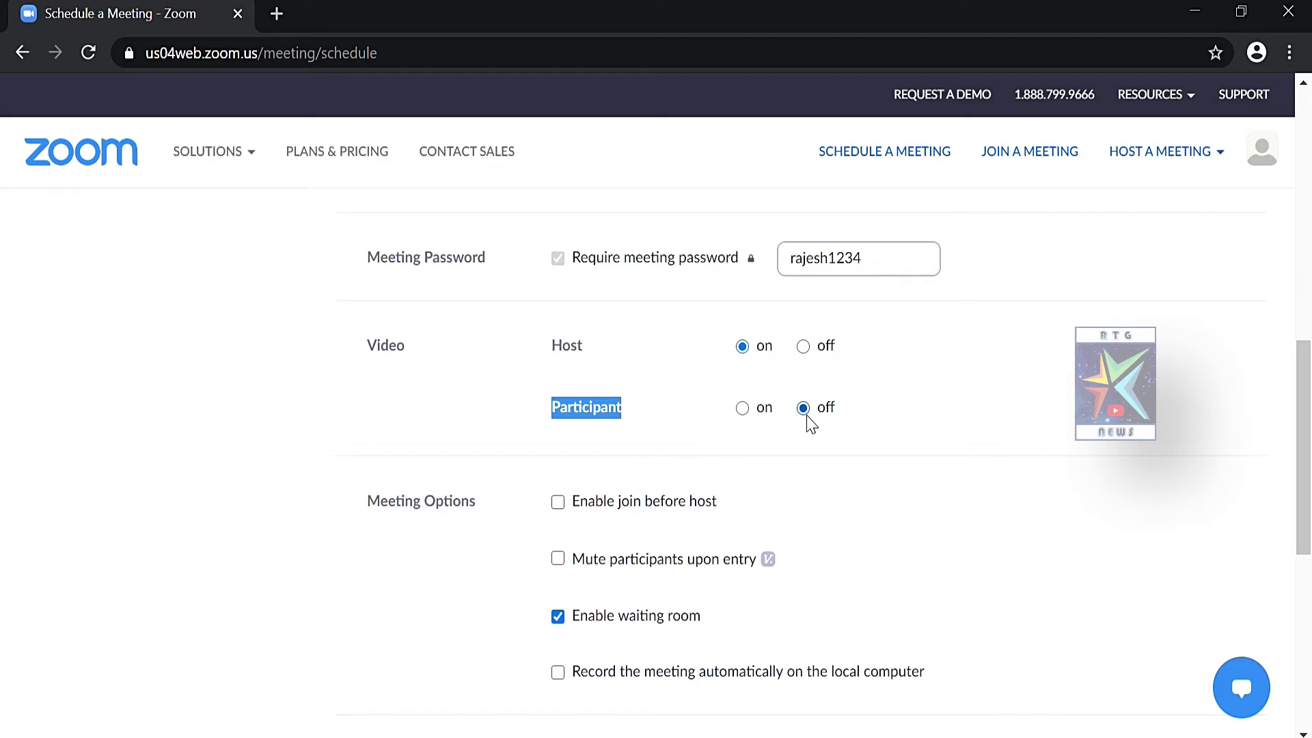
click(742, 408)
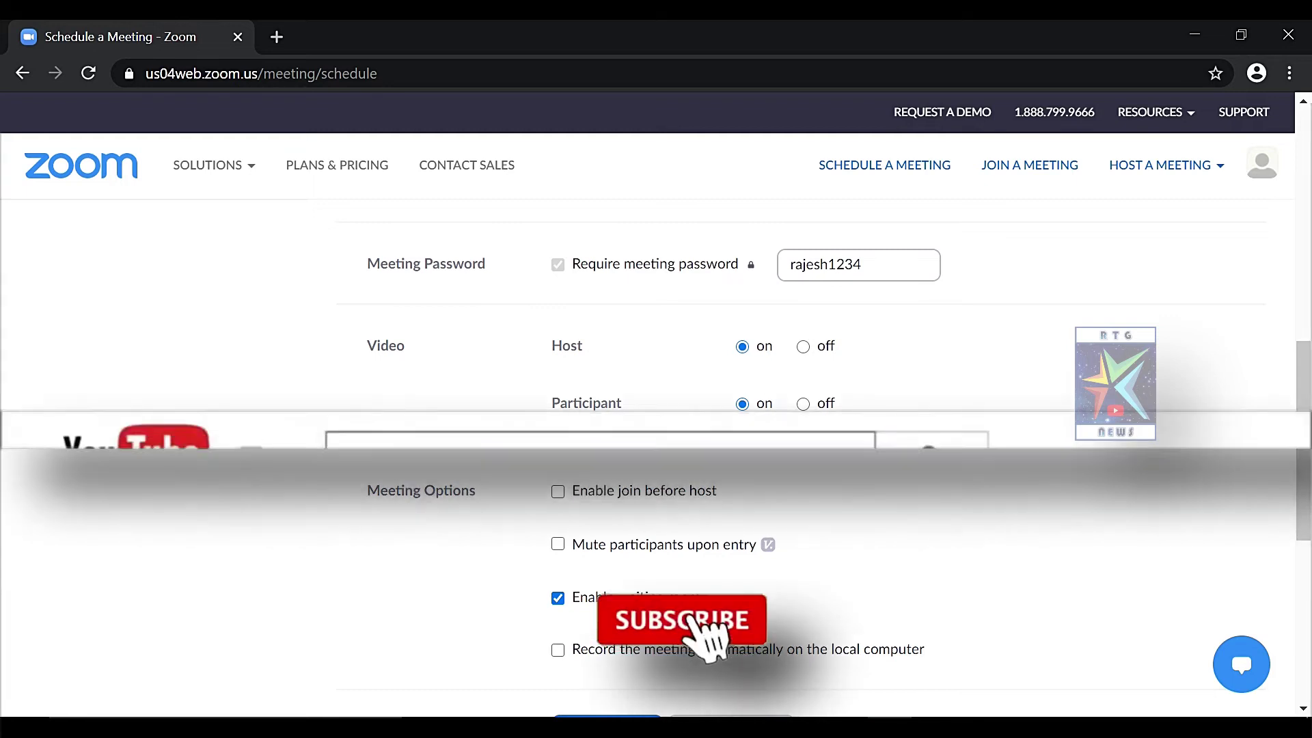
scroll(495, 329, down, 3)
drag(489, 299, 362, 296)
click(360, 294)
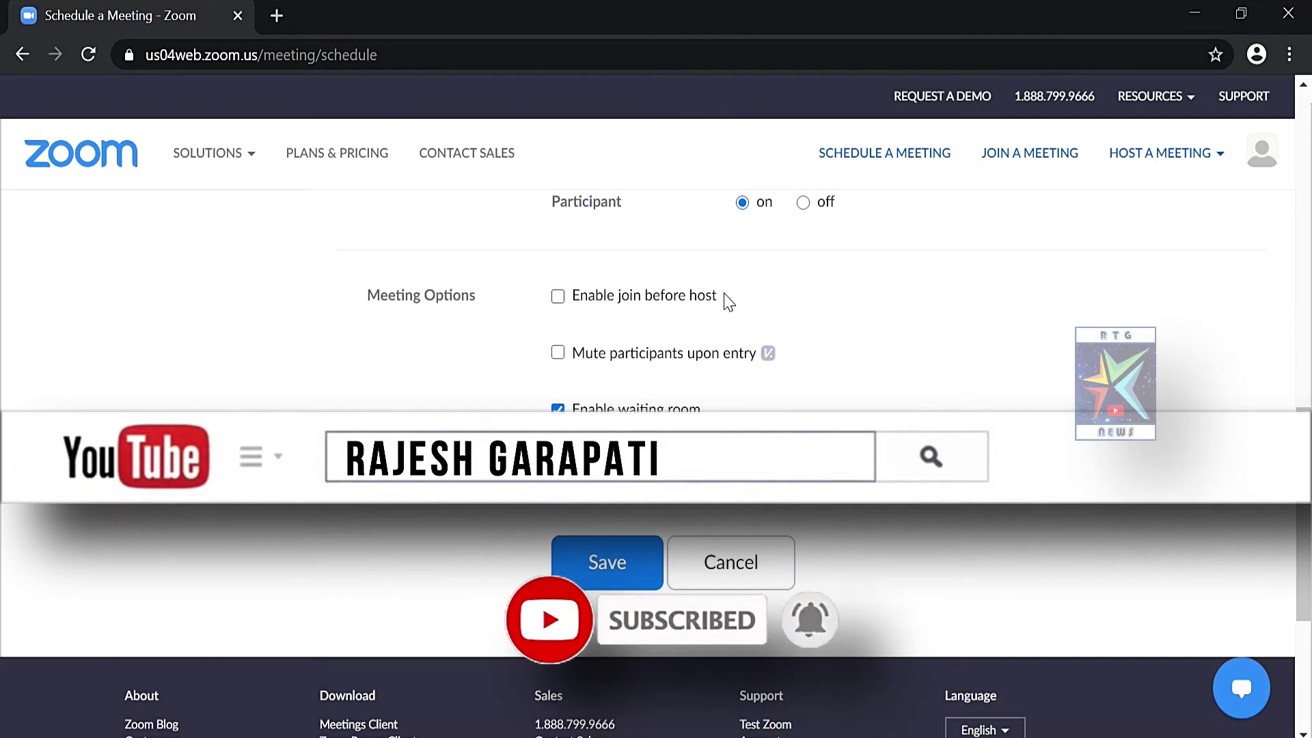
drag(719, 296, 557, 302)
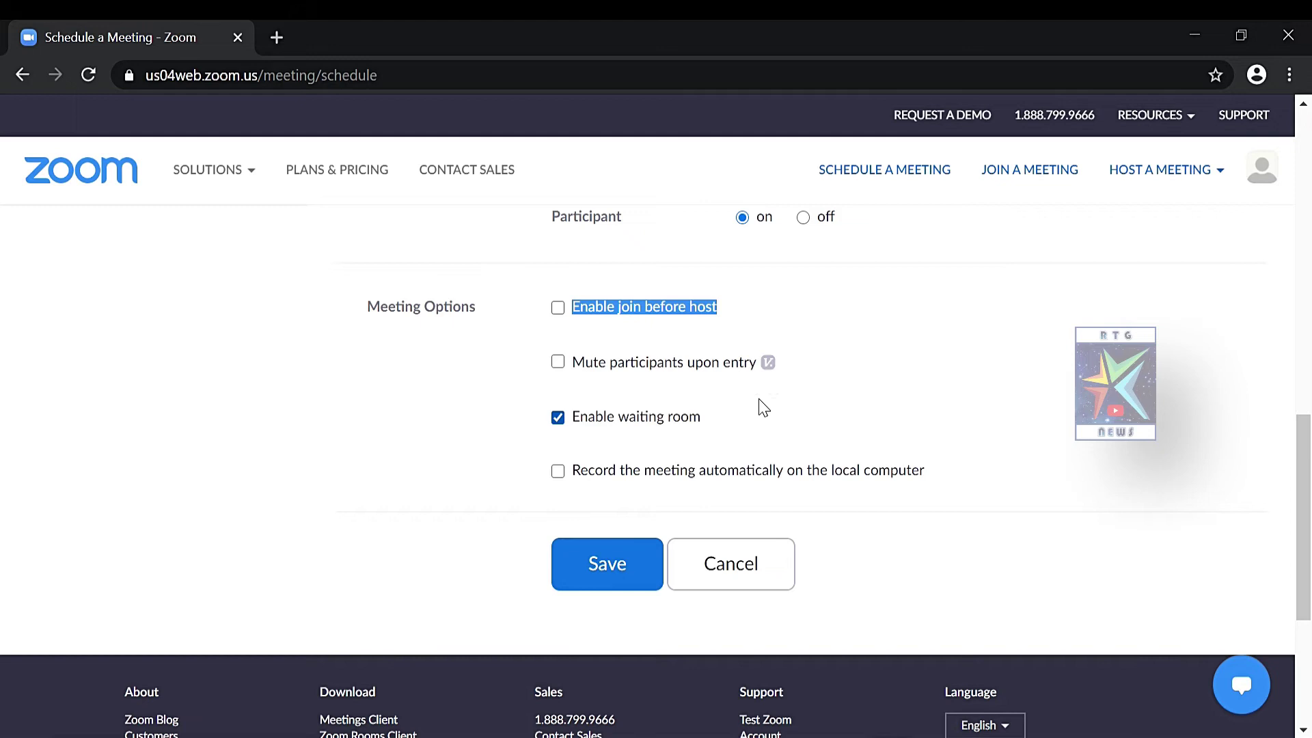
drag(765, 376, 573, 366)
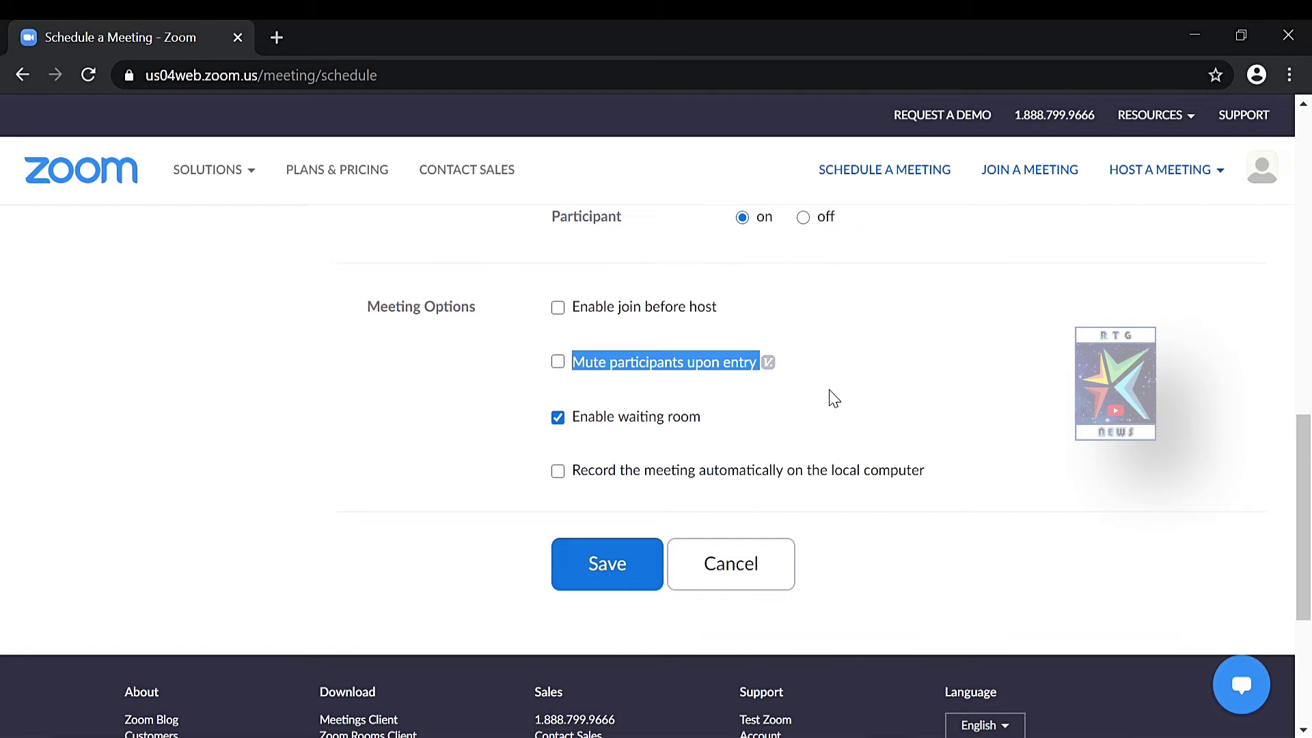
drag(721, 416, 575, 419)
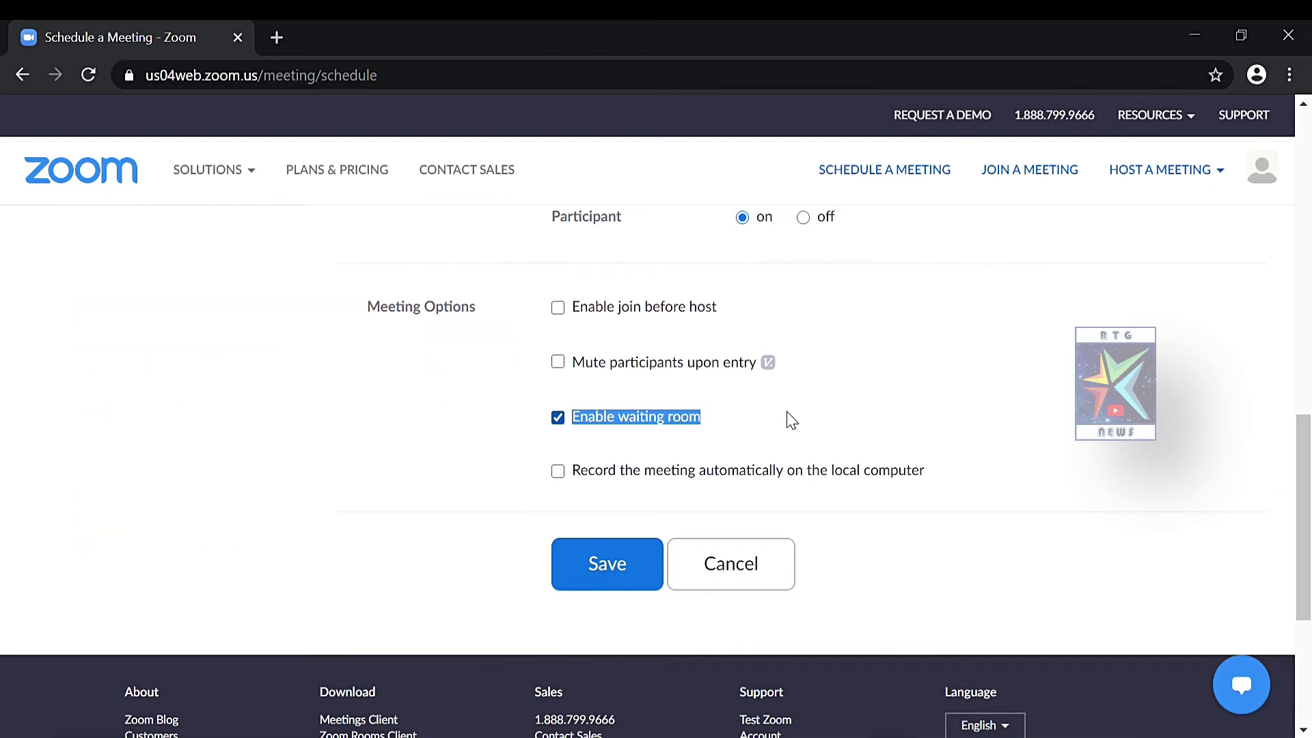
drag(792, 420, 935, 480)
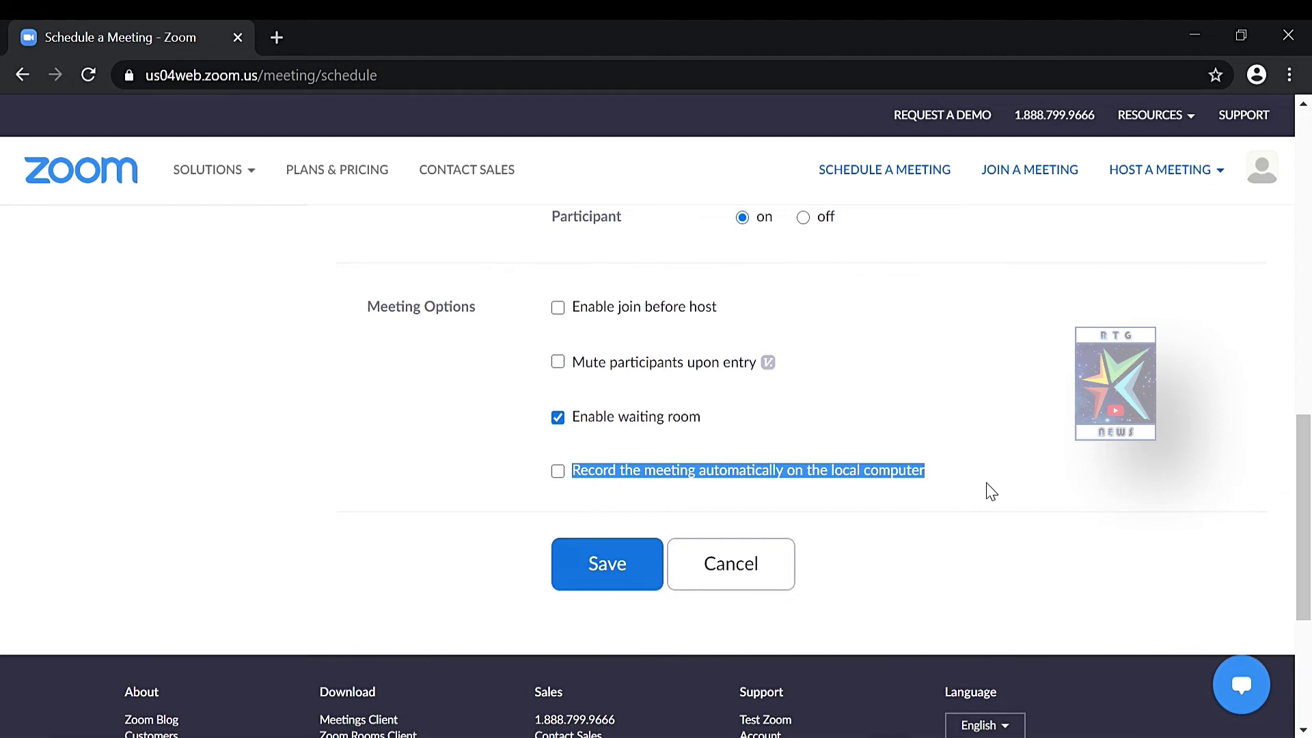
scroll(909, 468, up, 10)
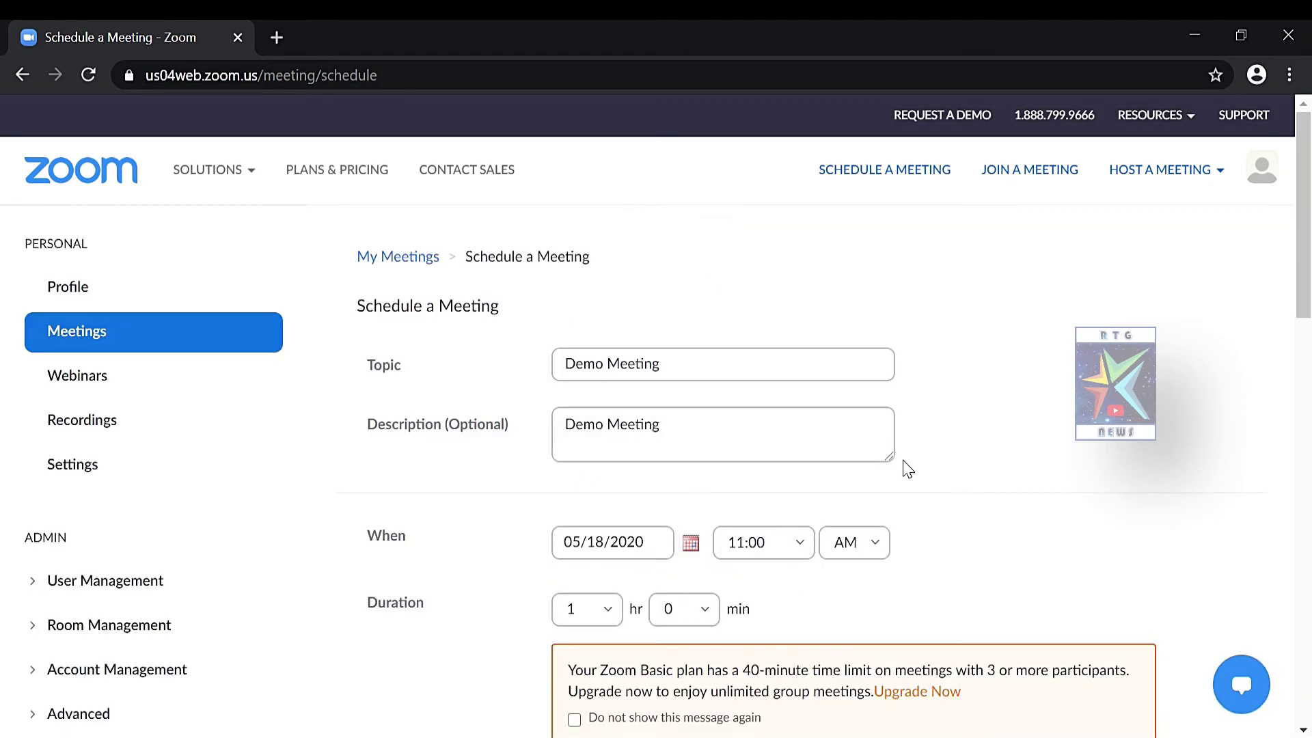
Save the Demo Meeting from the bottom of the schedule form
scroll(908, 470, down, 6)
scroll(908, 470, down, 6)
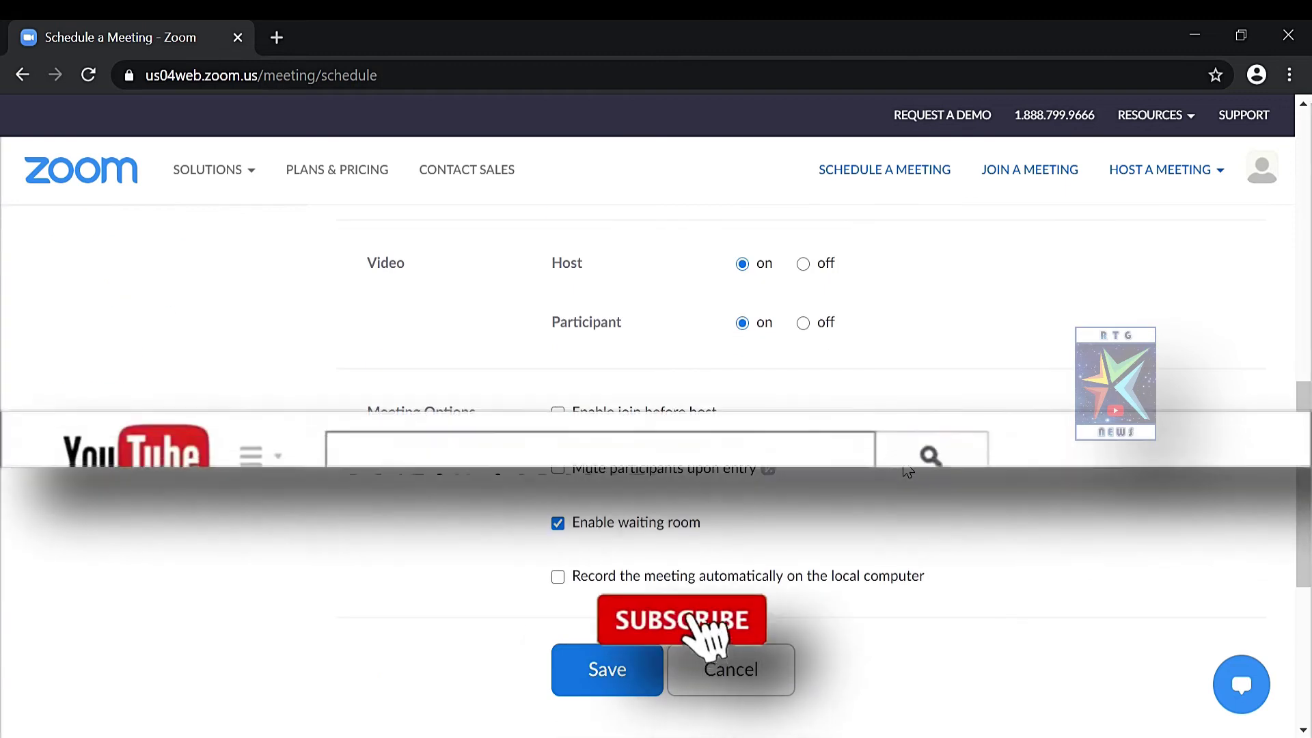
scroll(908, 470, down, 5)
scroll(908, 469, up, 5)
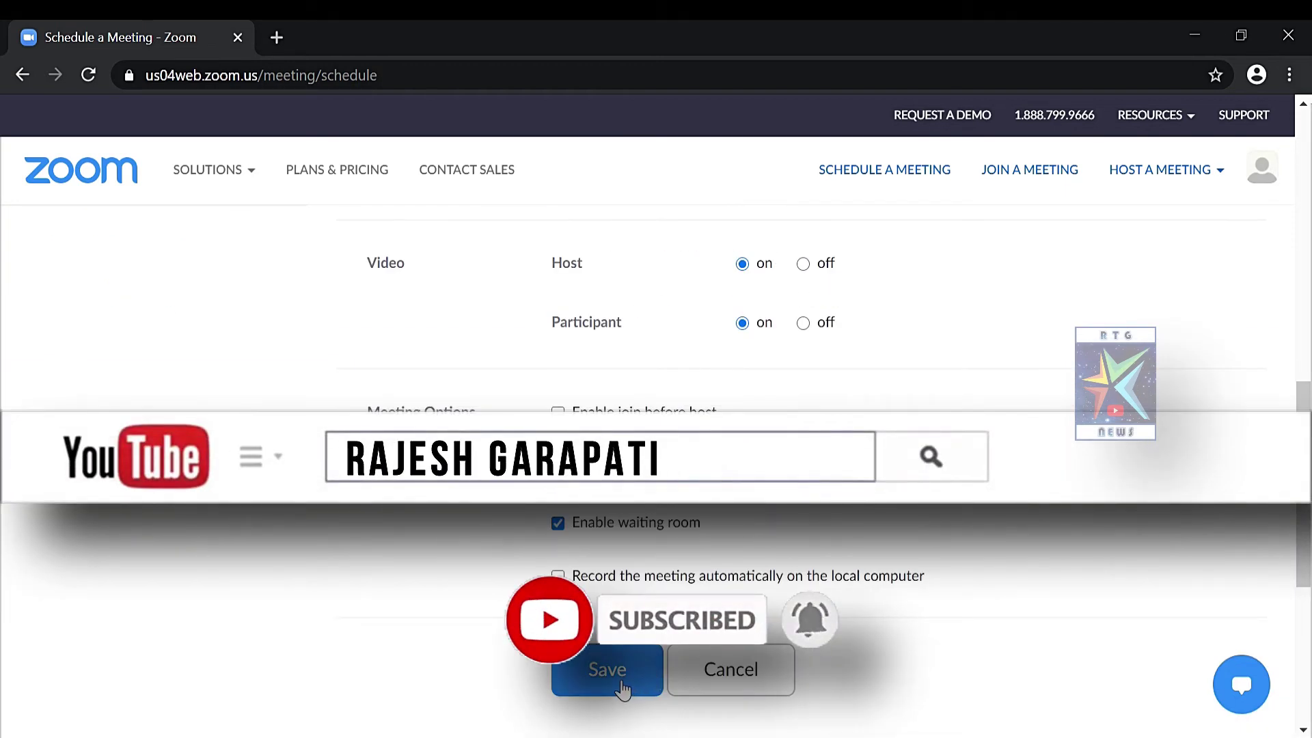
click(622, 683)
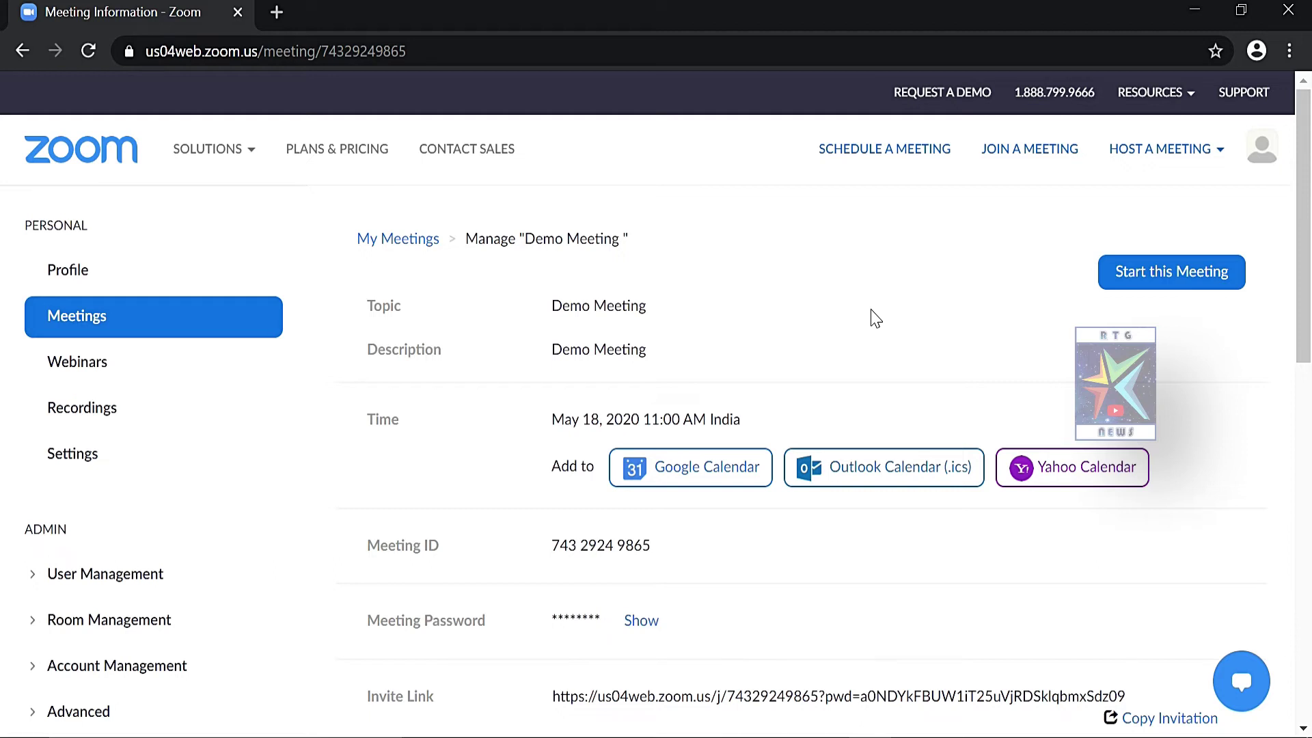
Highlight the Invite Link entry and open Copy Invitation to show the full invitation text
scroll(3, 298, down, 5)
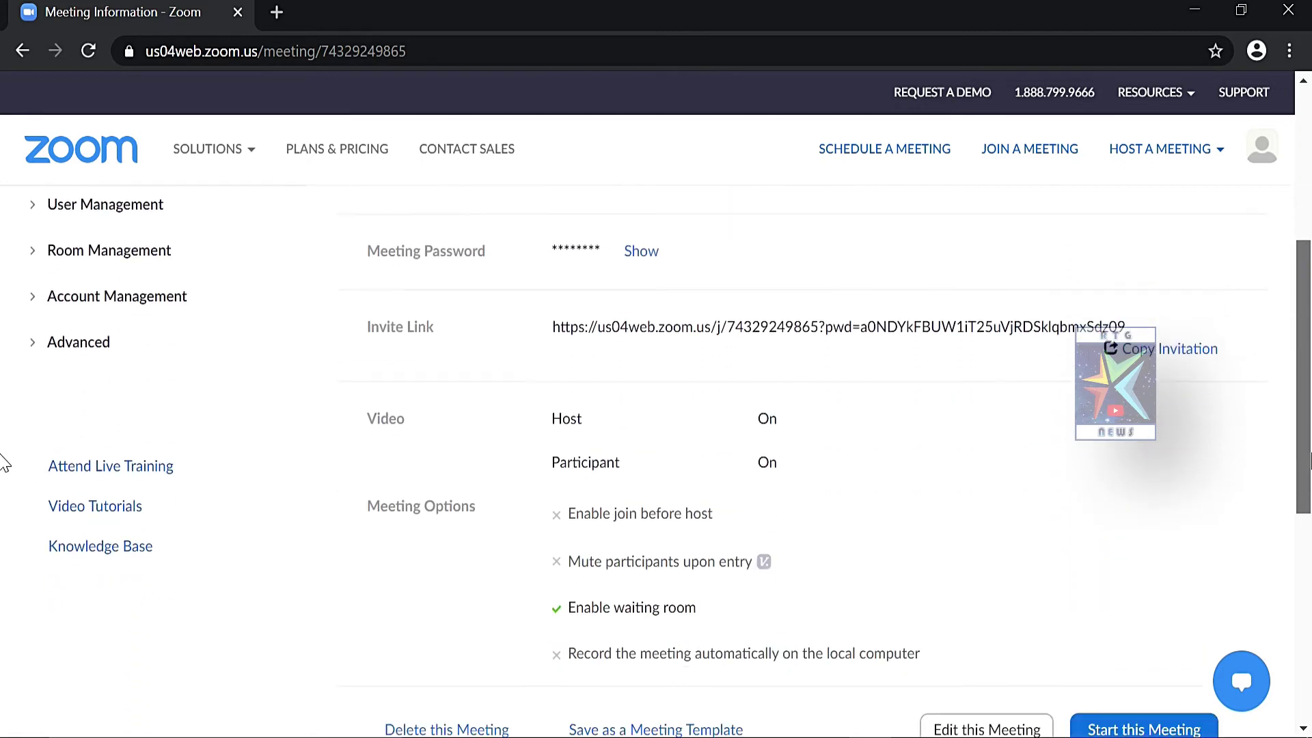
scroll(3, 465, down, 3)
scroll(3, 458, up, 8)
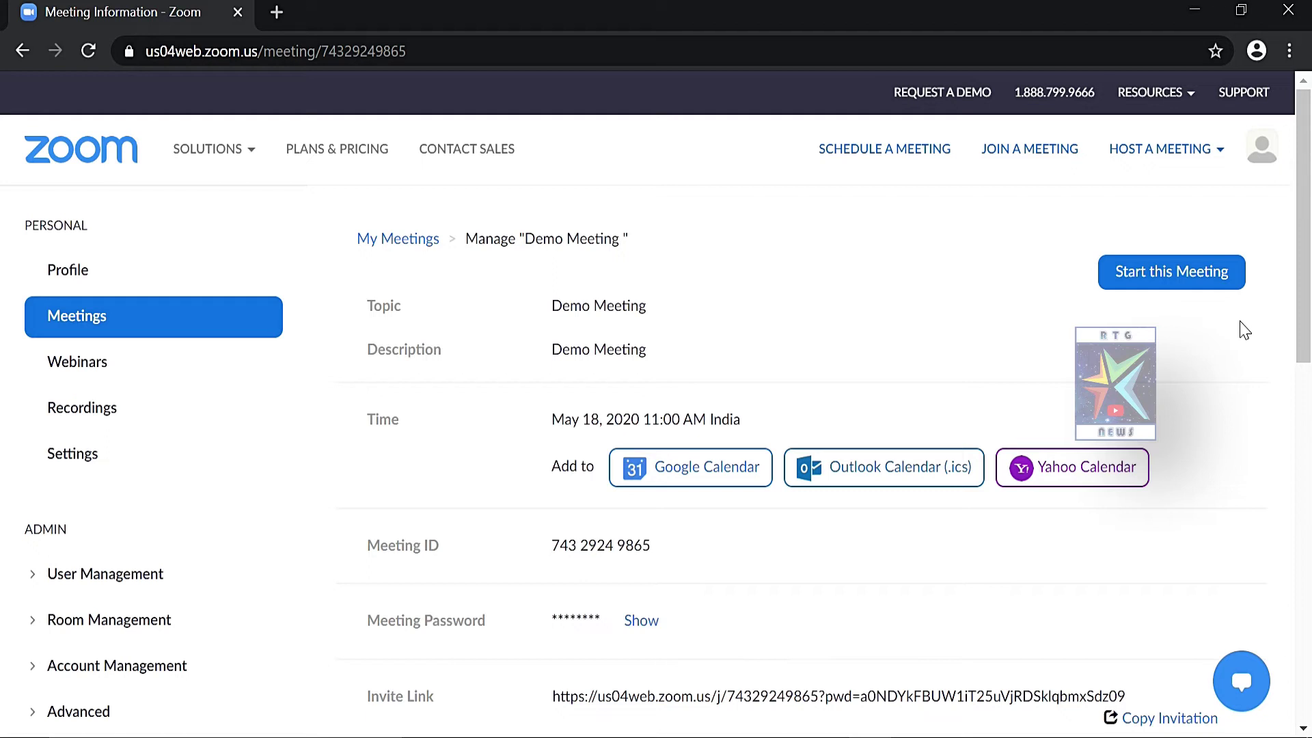
drag(1302, 337, 1300, 455)
drag(354, 435, 446, 454)
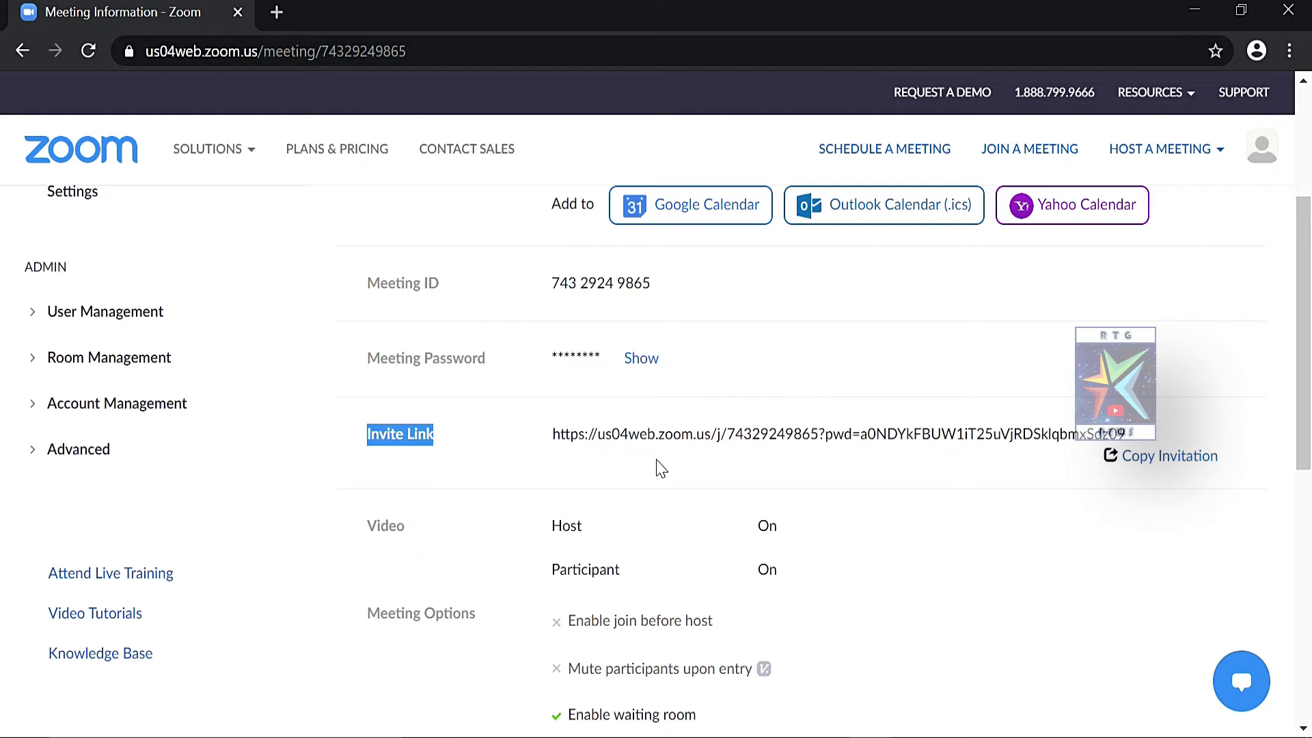
click(1149, 458)
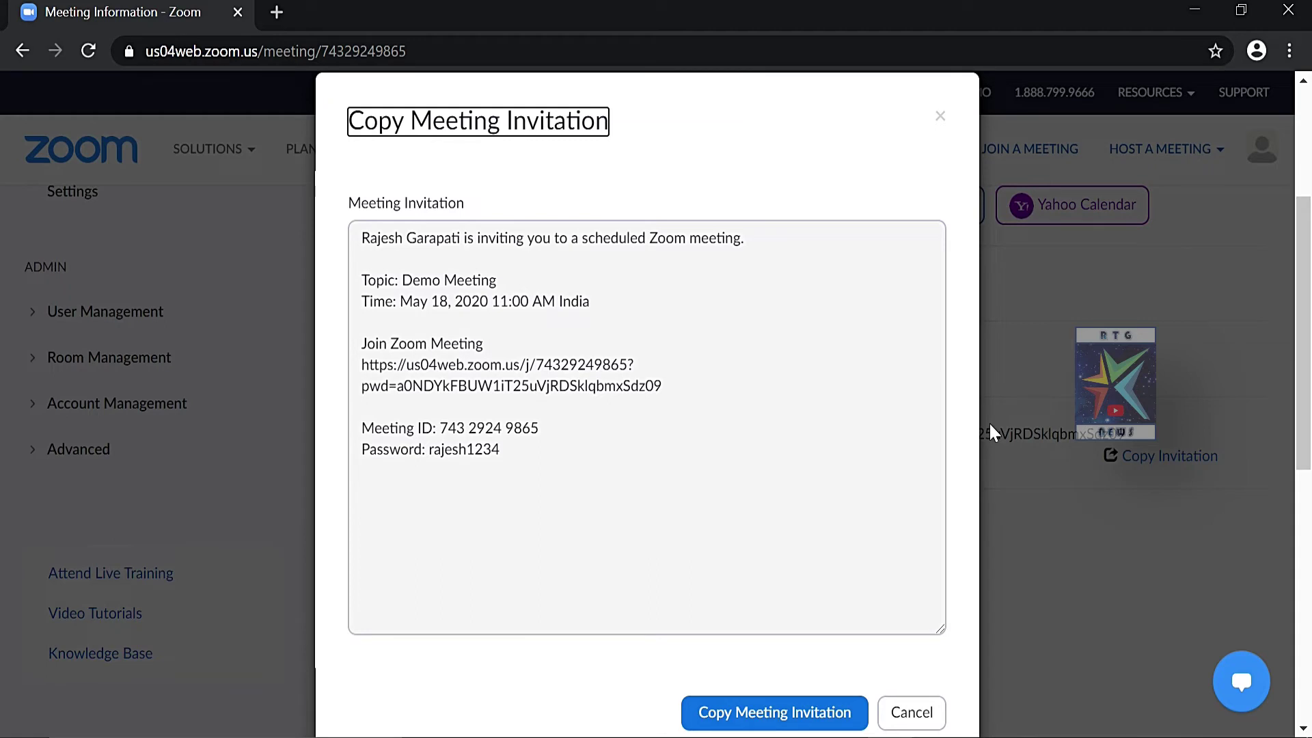
Copy the Demo Meeting invitation text to the clipboard
click(781, 714)
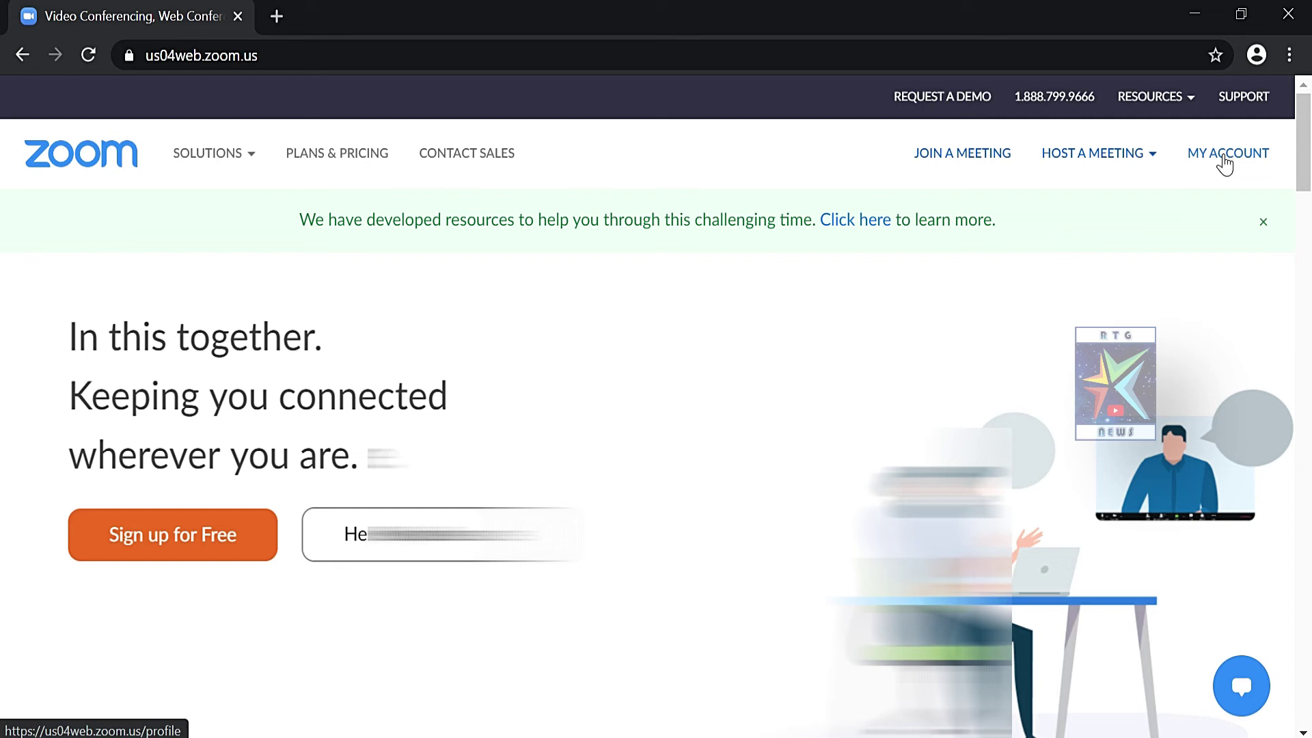
Go to My Meetings from the account page to find Demo Meeting on Mon, May 18, 11:00 AM
click(1225, 158)
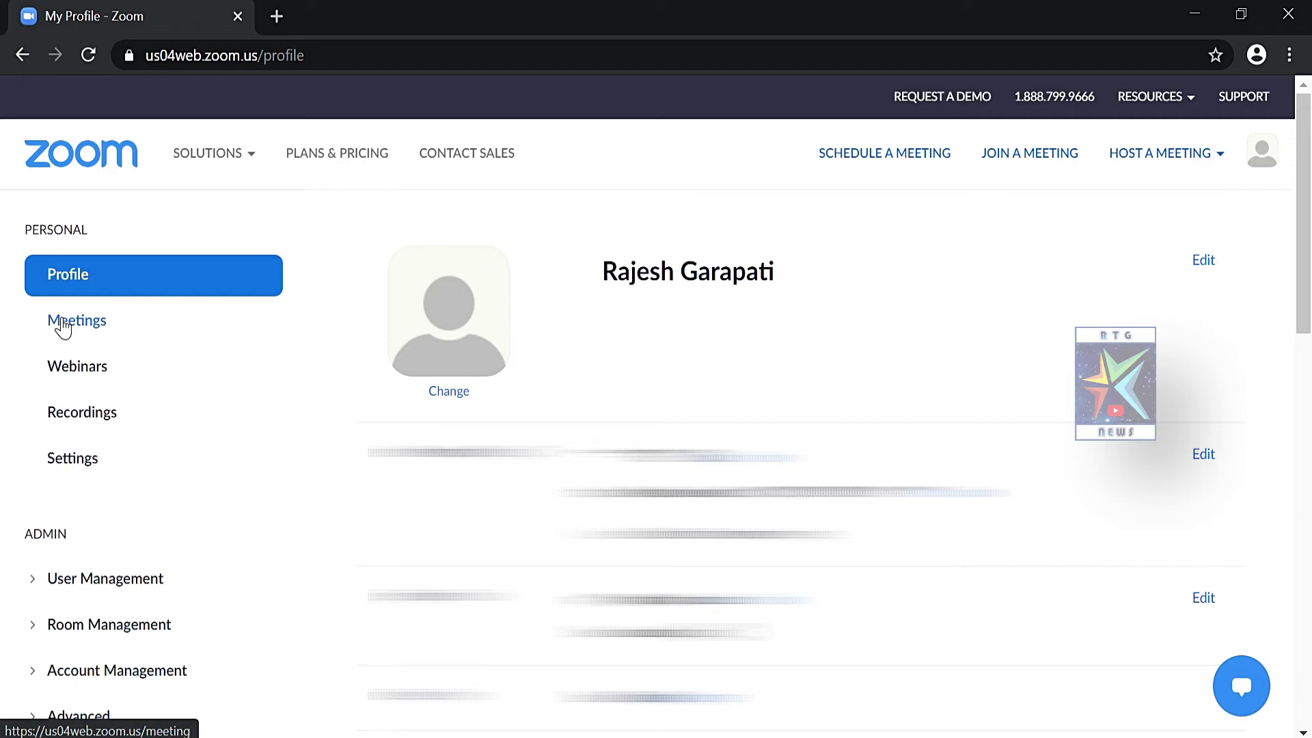
click(62, 327)
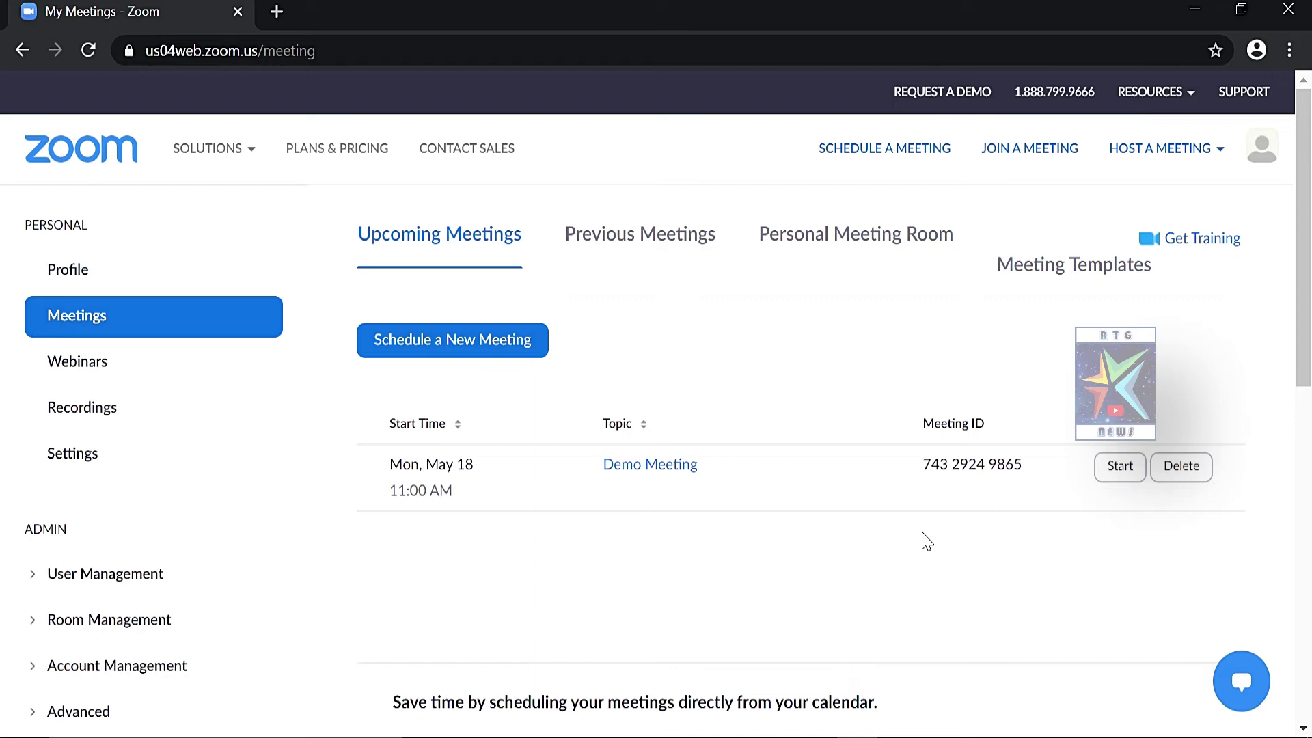
Start Demo Meeting from Upcoming Meetings to reach the Launch Meeting page
click(1114, 472)
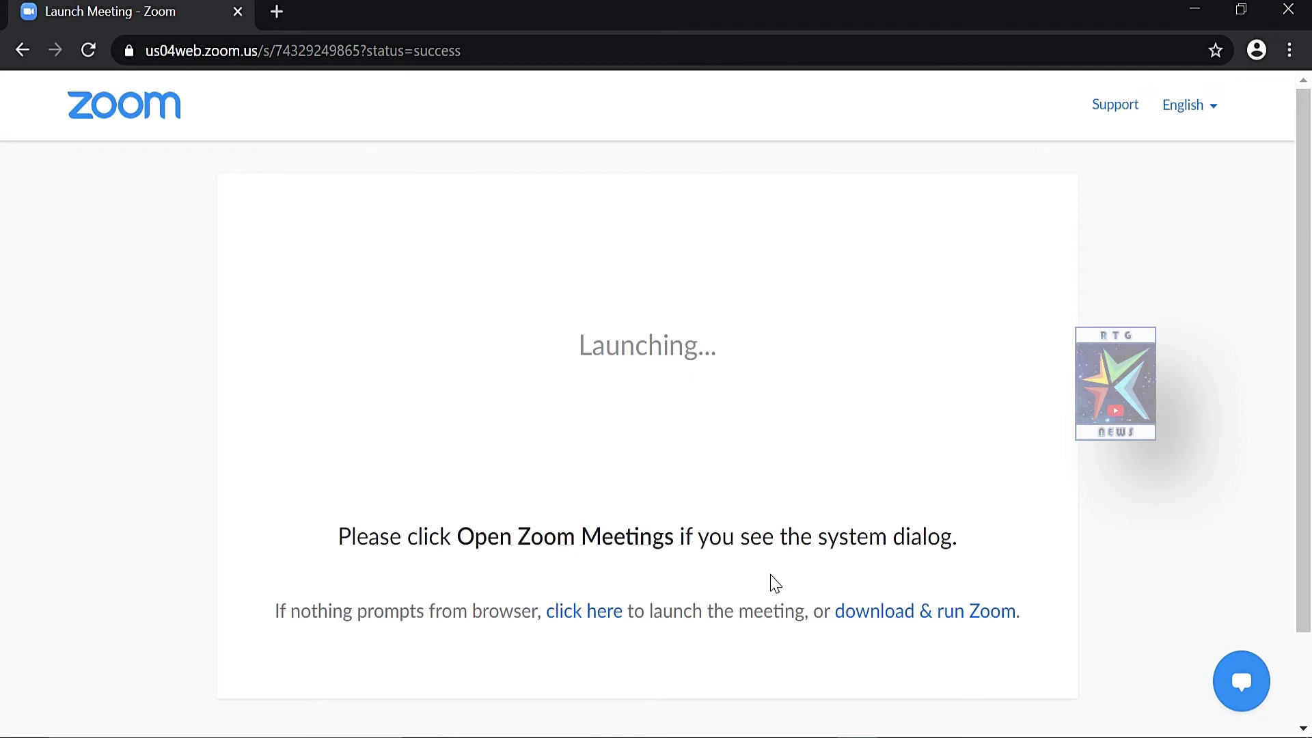
Download and run the Zoom launcher, hand off to Zoom Meetings, and join with computer audio
click(870, 612)
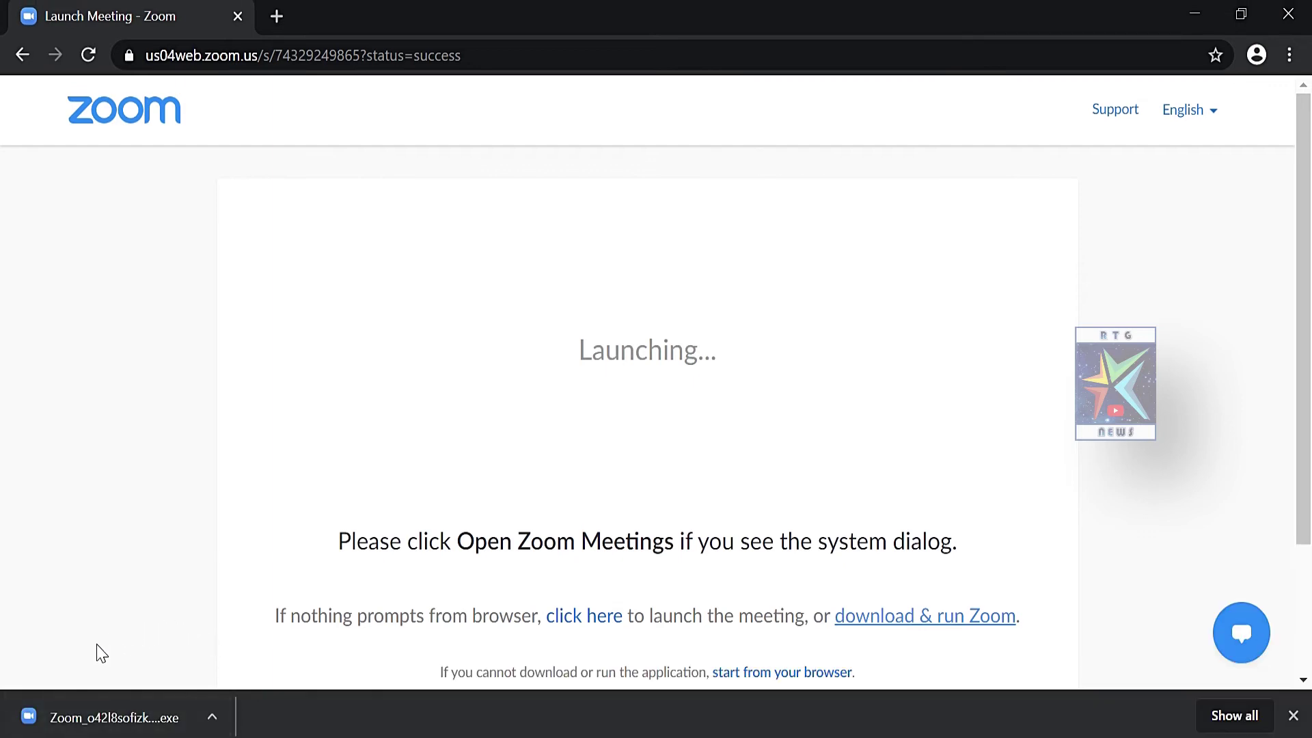
click(164, 726)
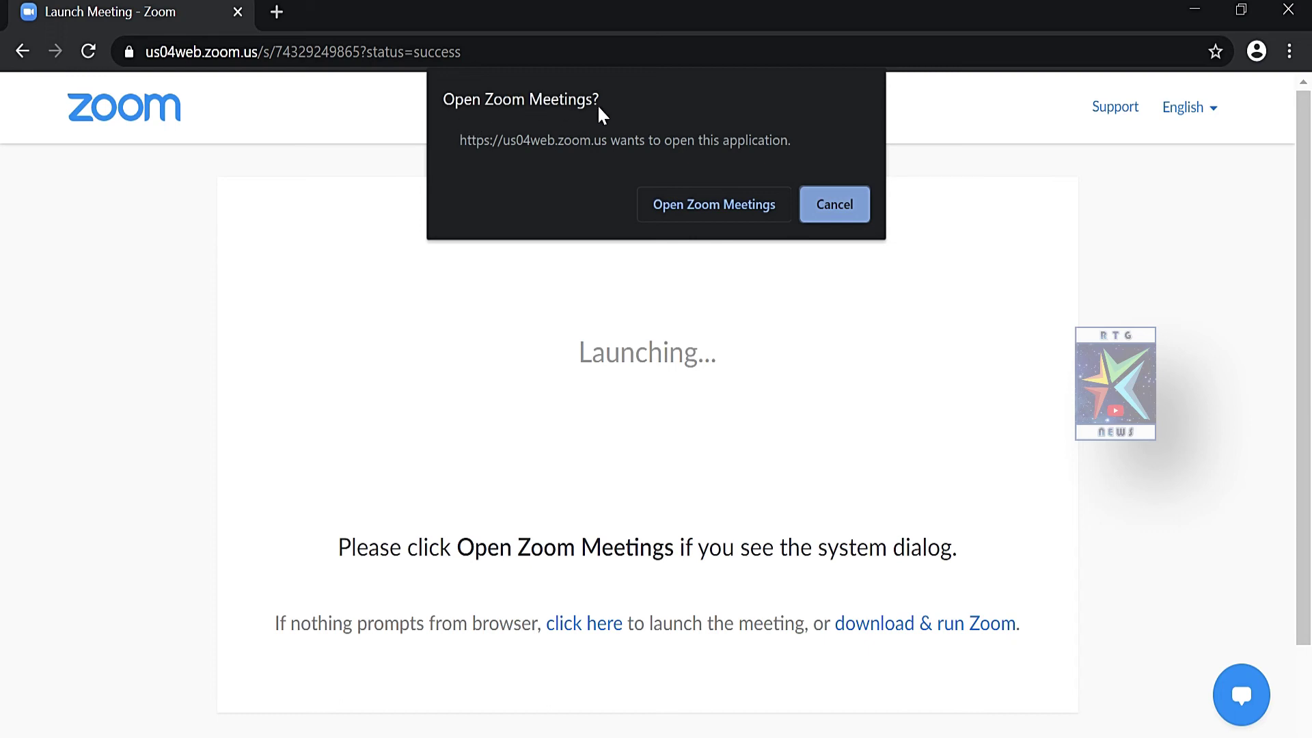
click(706, 206)
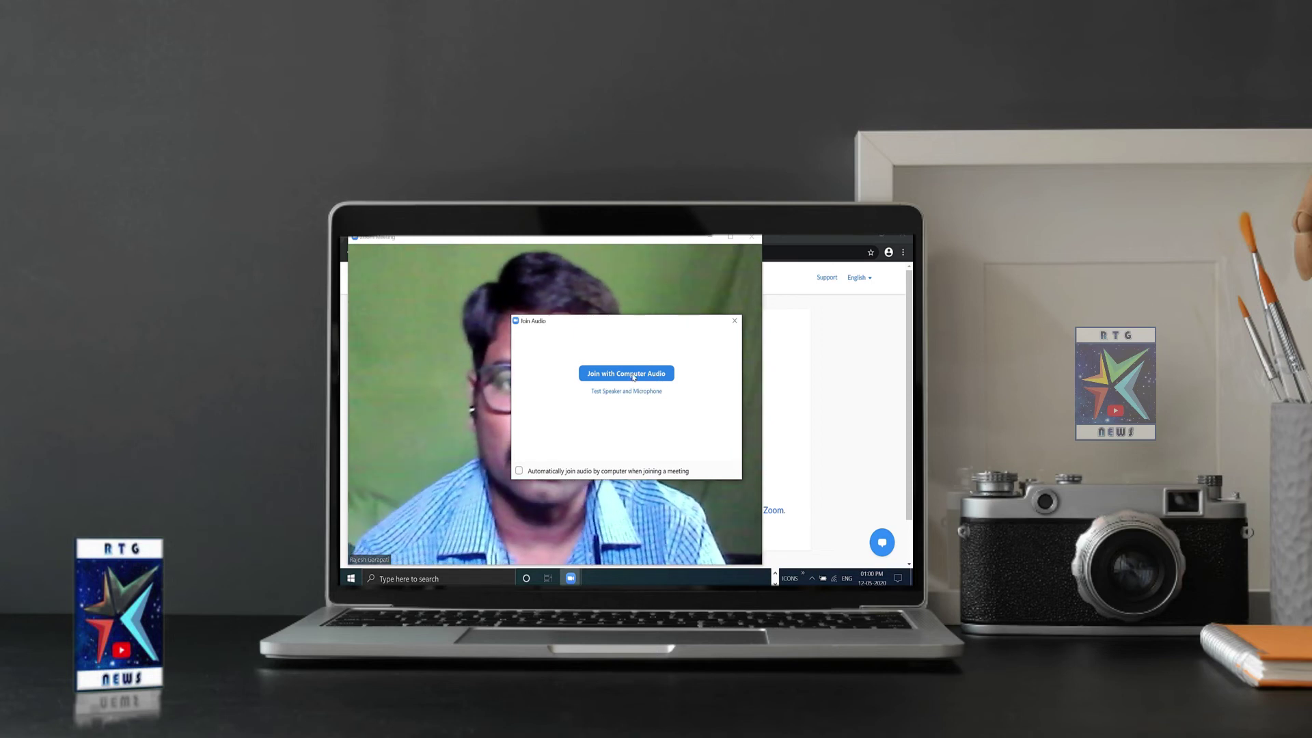
click(634, 375)
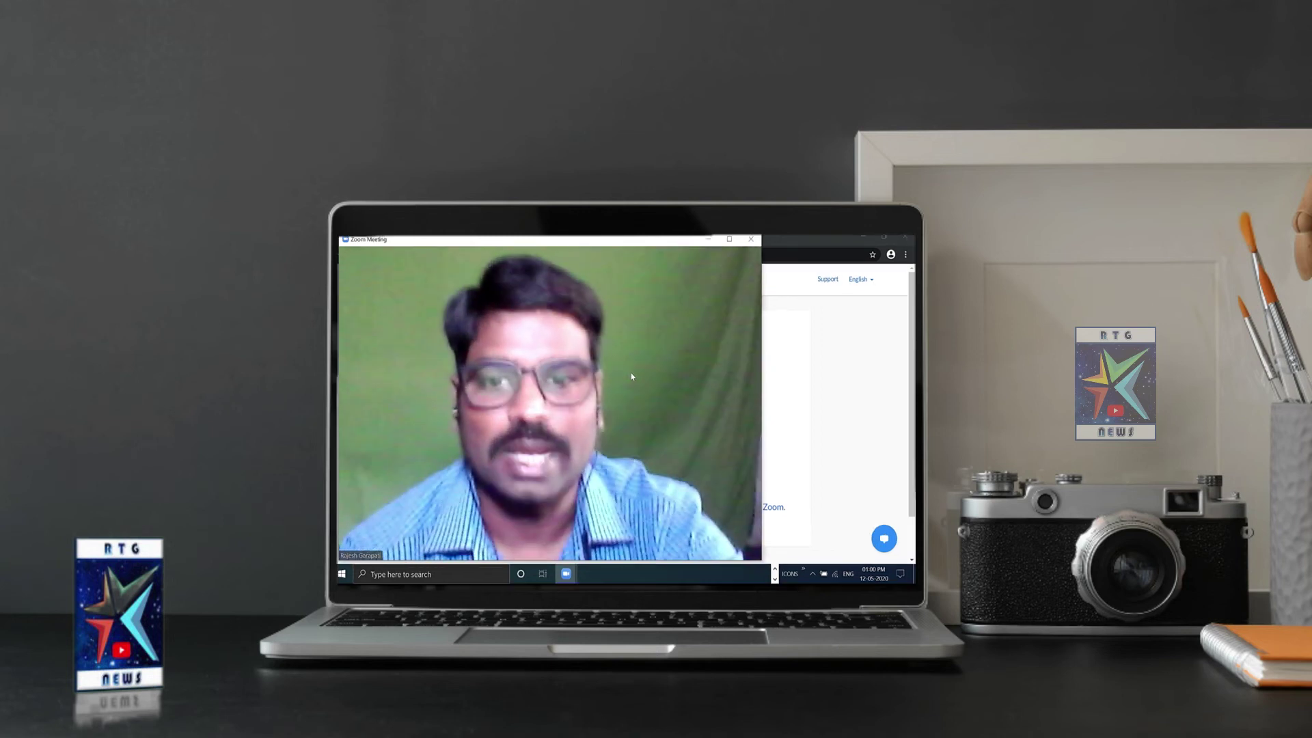